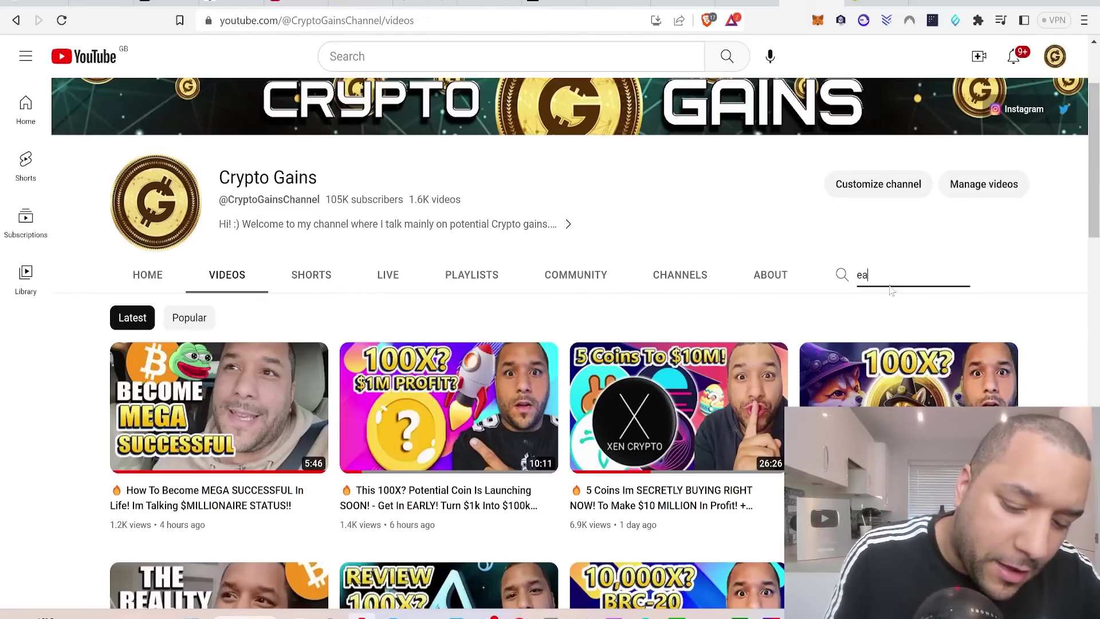
text(i)
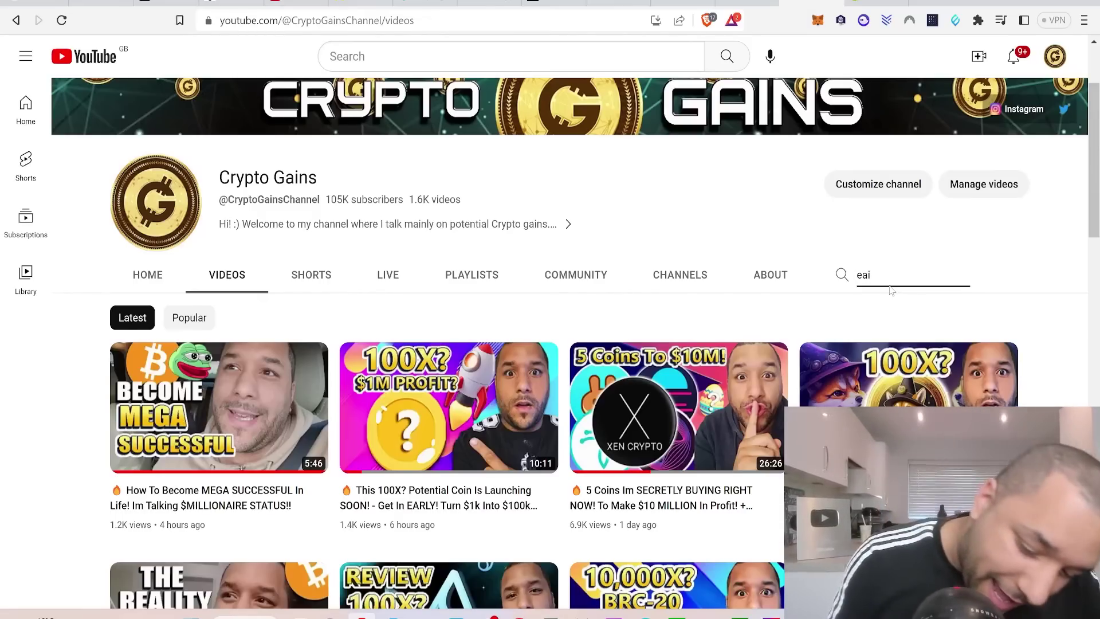
text(sies)
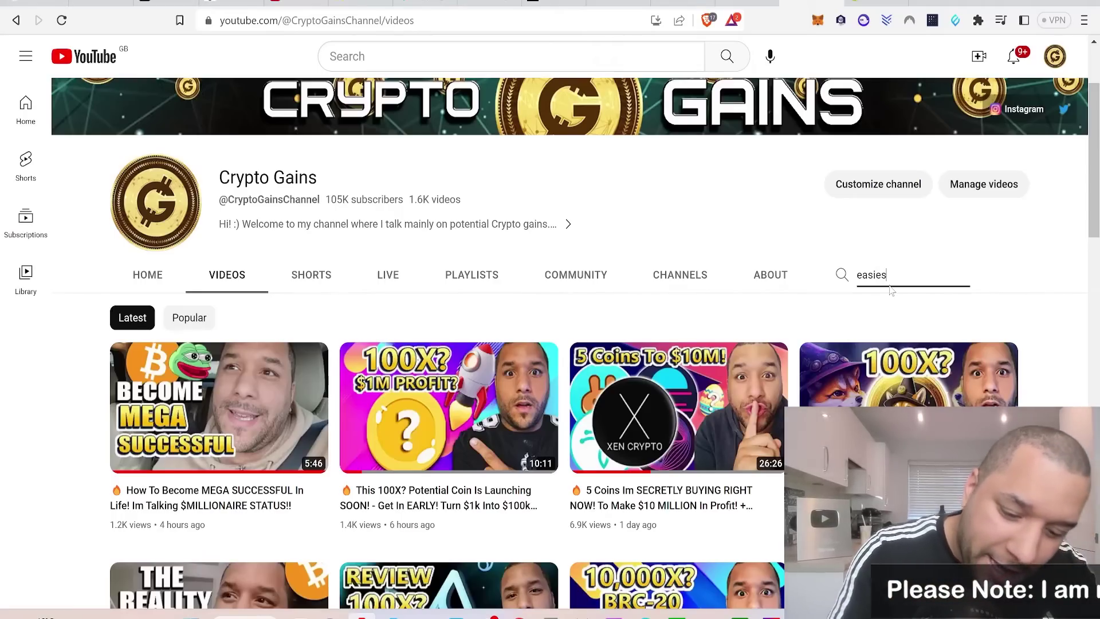
text(t#)
Run the channel search for 'easiest#' to surface the EASIEST $100K video series
key(Return)
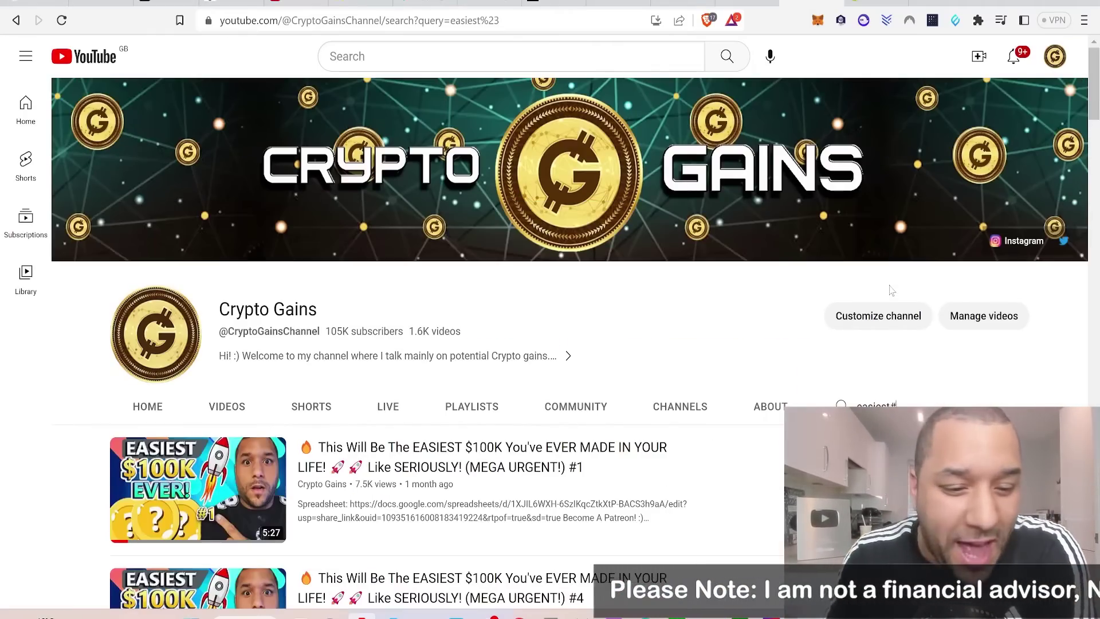
scroll(890, 290, down, 1)
scroll(891, 290, down, 3)
scroll(890, 290, up, 3)
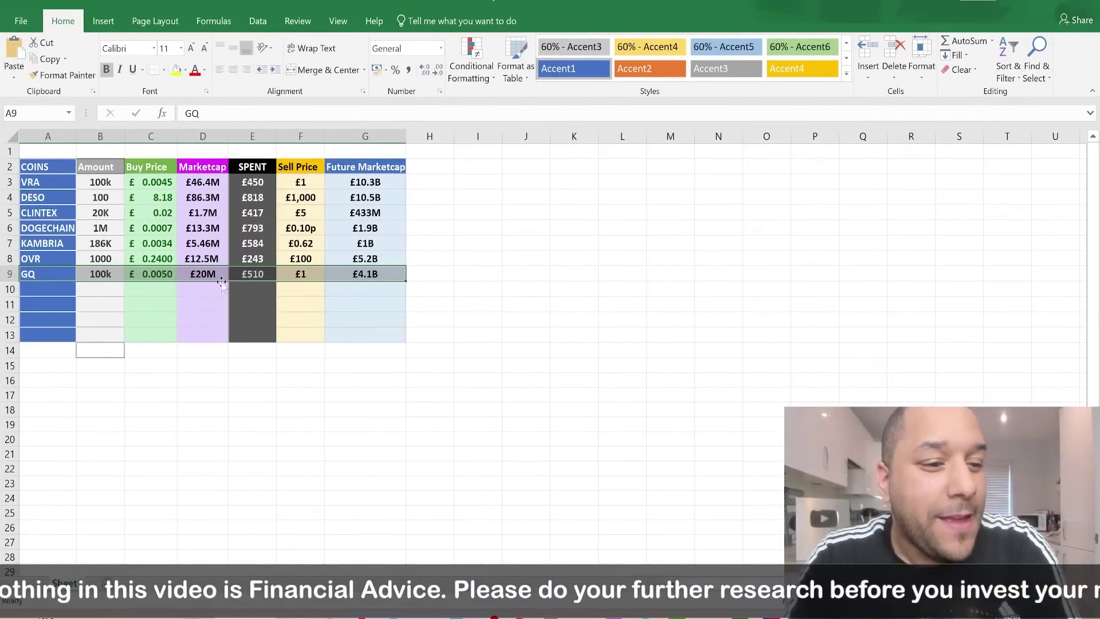
Check the first empty coin row and the VRA spend figure, then move to the browser
click(54, 291)
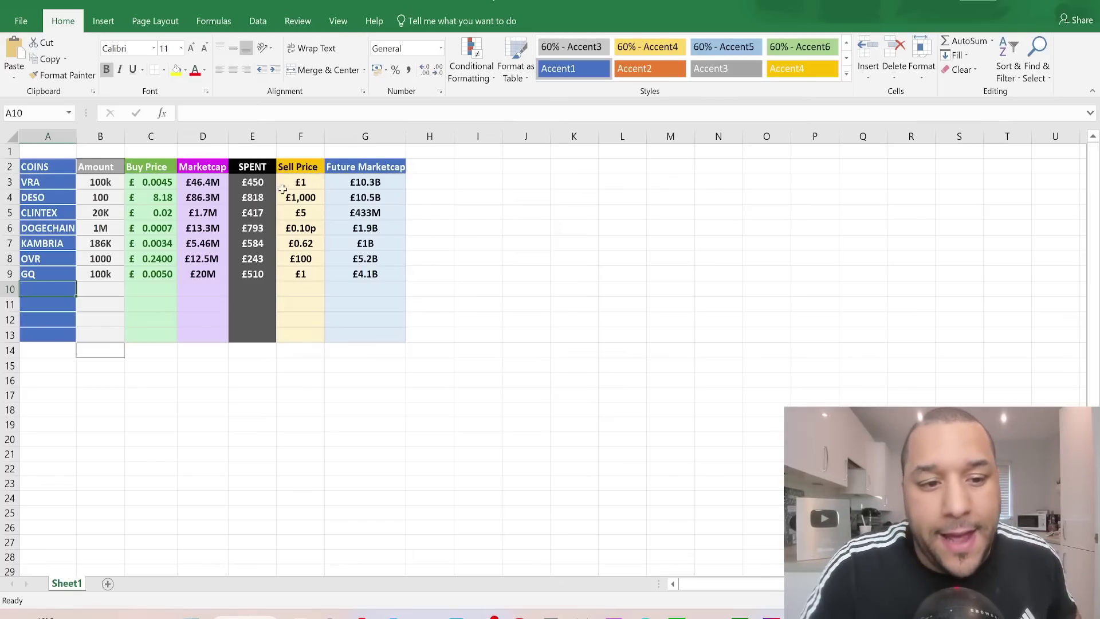
click(261, 183)
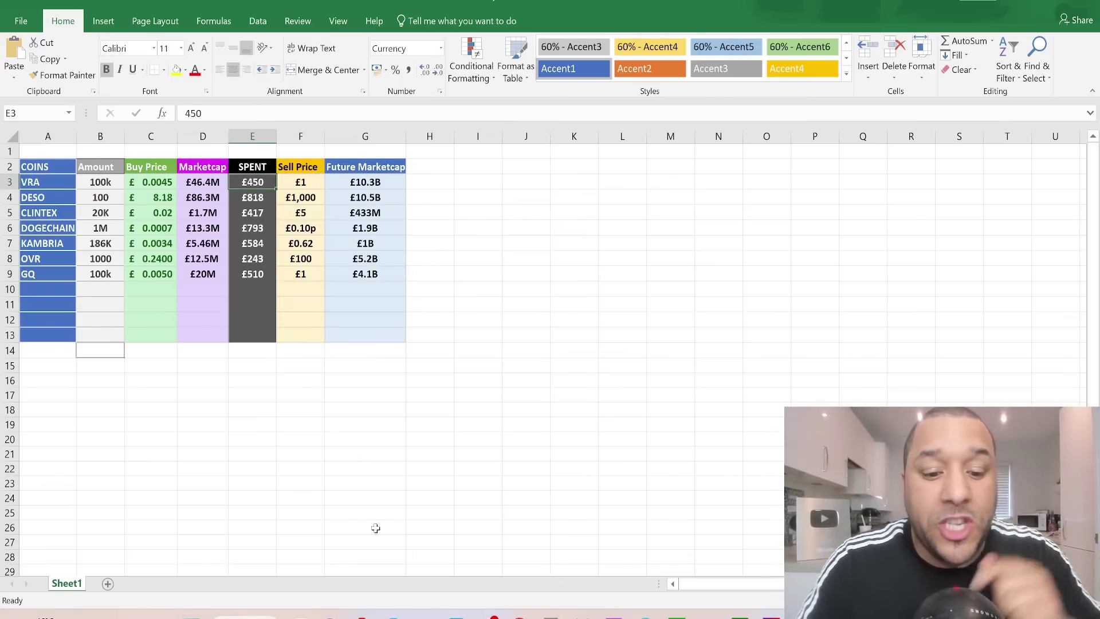
click(362, 615)
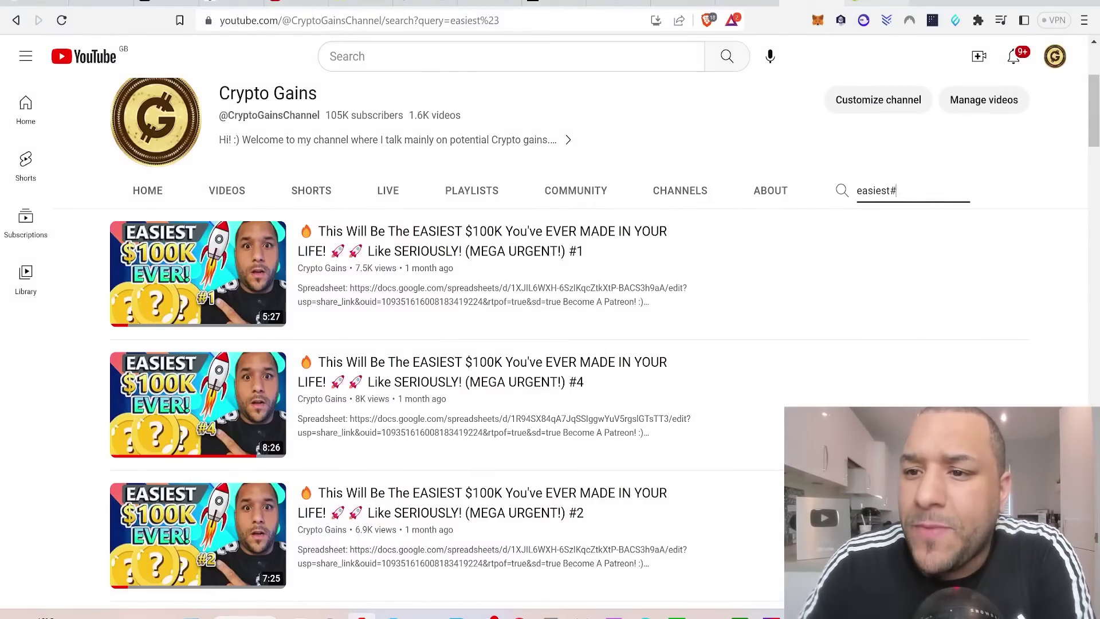
scroll(846, 188, down, 4)
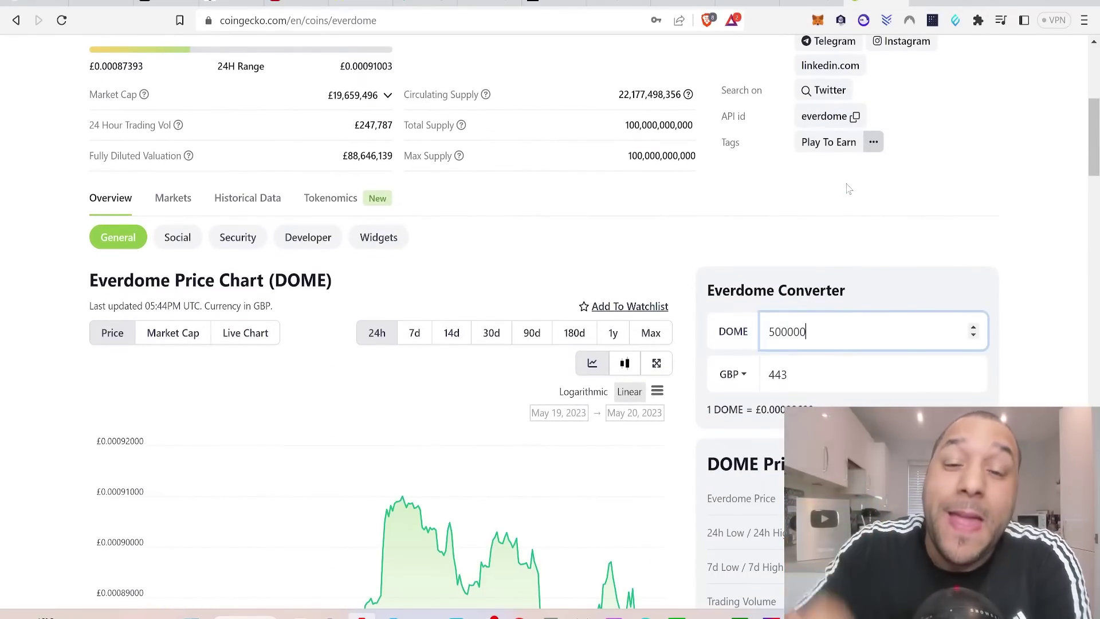
scroll(848, 188, up, 5)
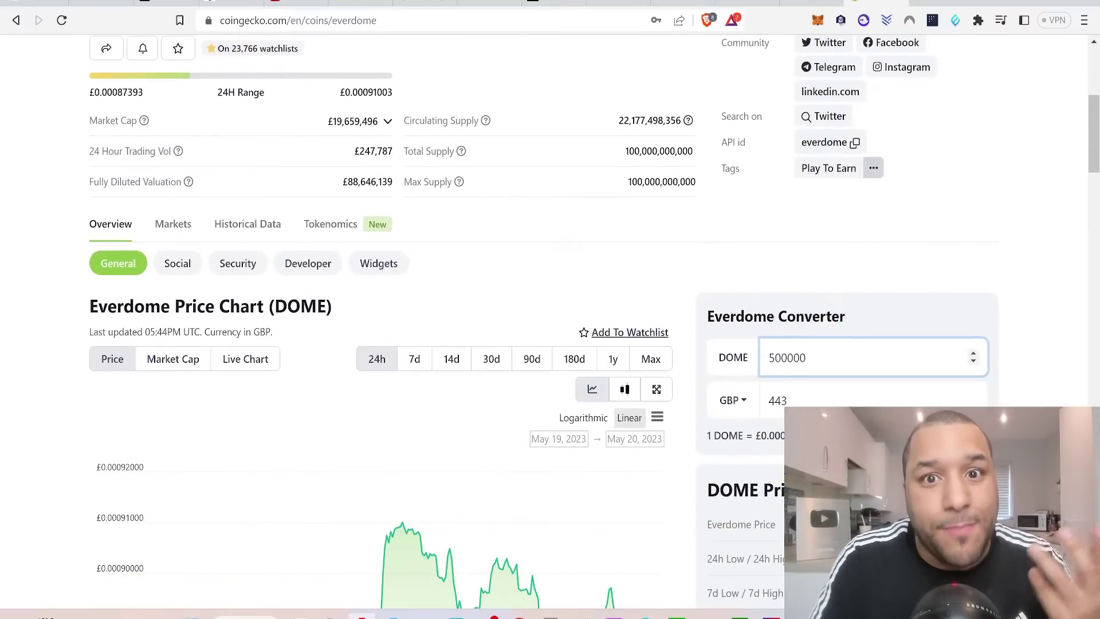
scroll(863, 393, down, 1)
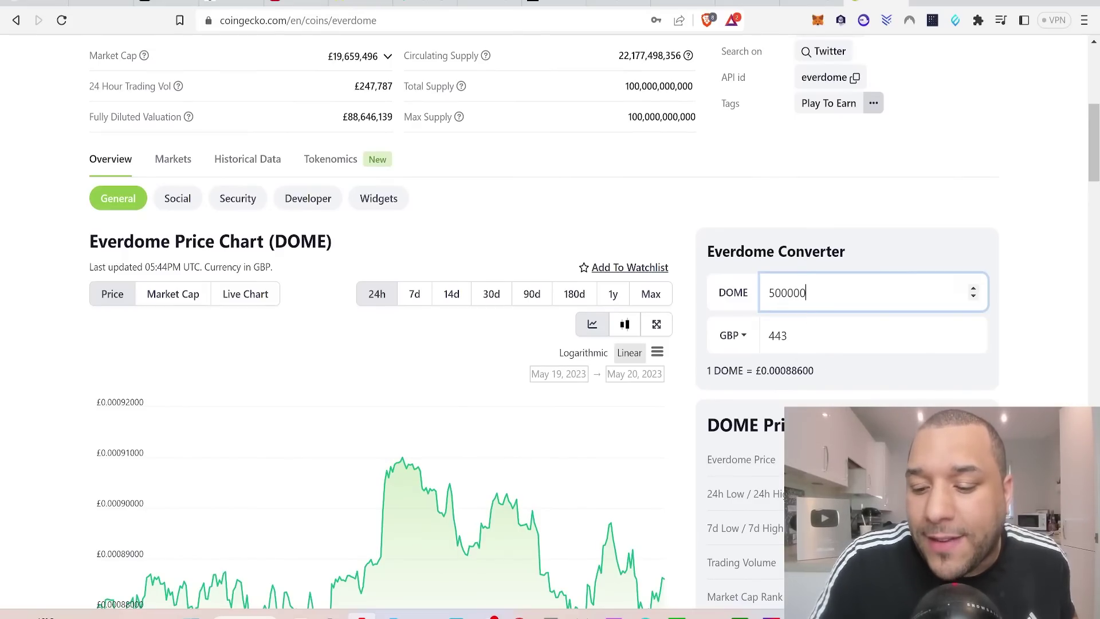
Return to the portfolio spreadsheet after confirming 500,000 DOME ≈ £443
key(alt+Tab)
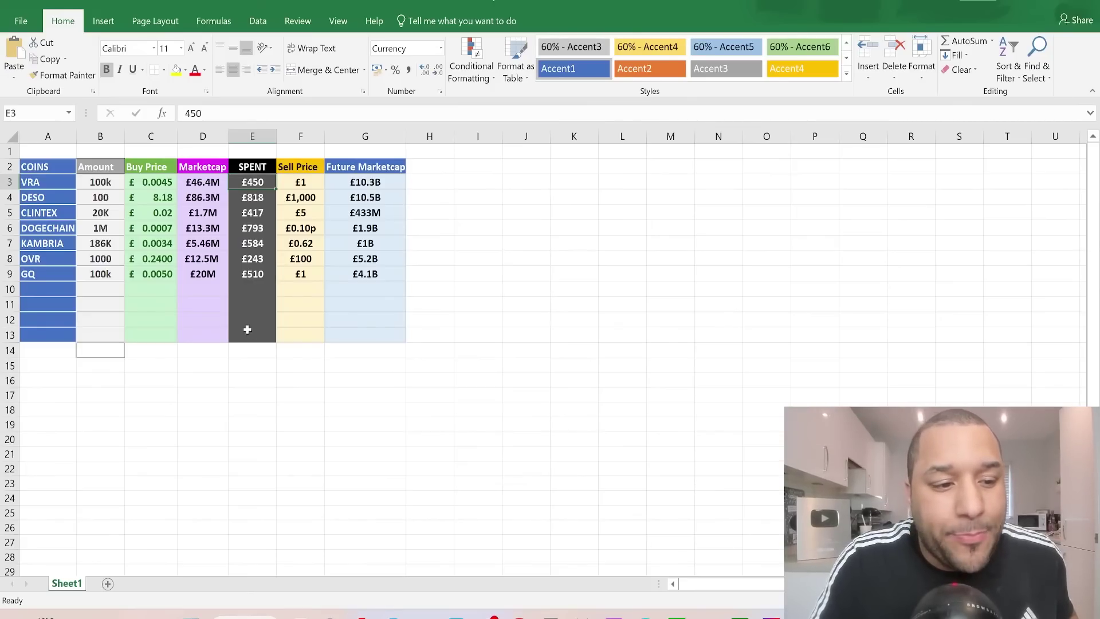
Enter DOME in row 10 with an amount of 500K coins
click(70, 288)
text(DOME)
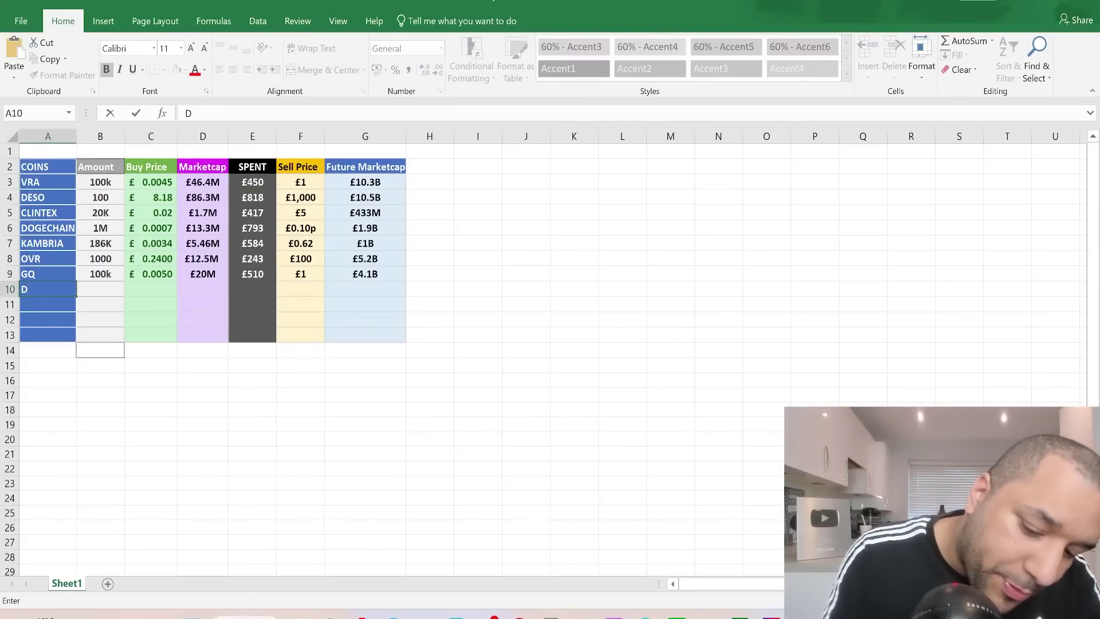
click(100, 306)
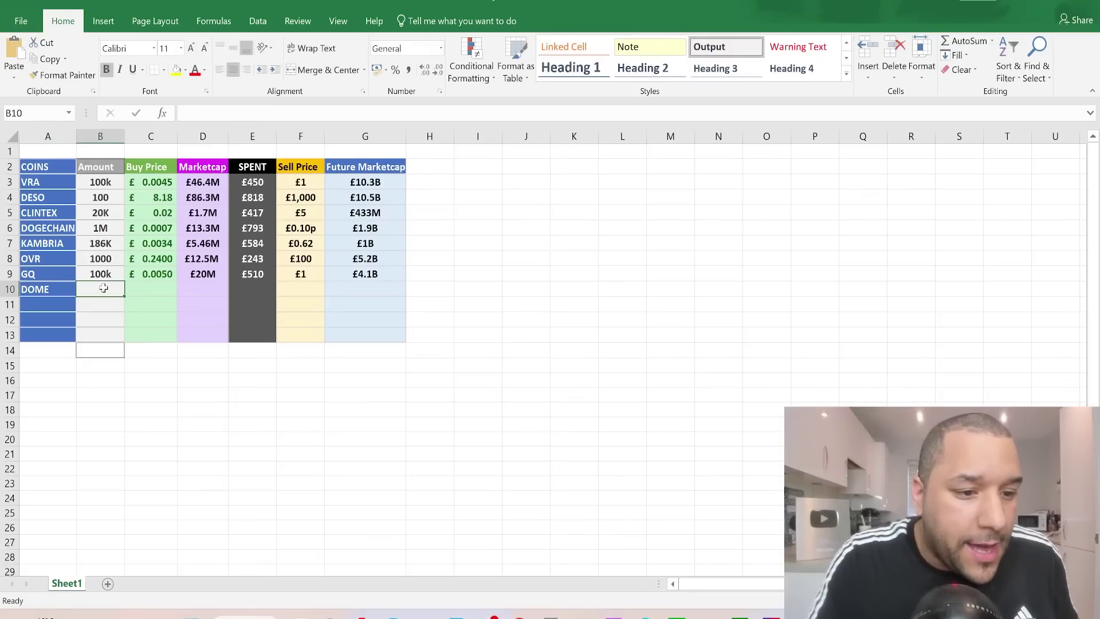
text(5)
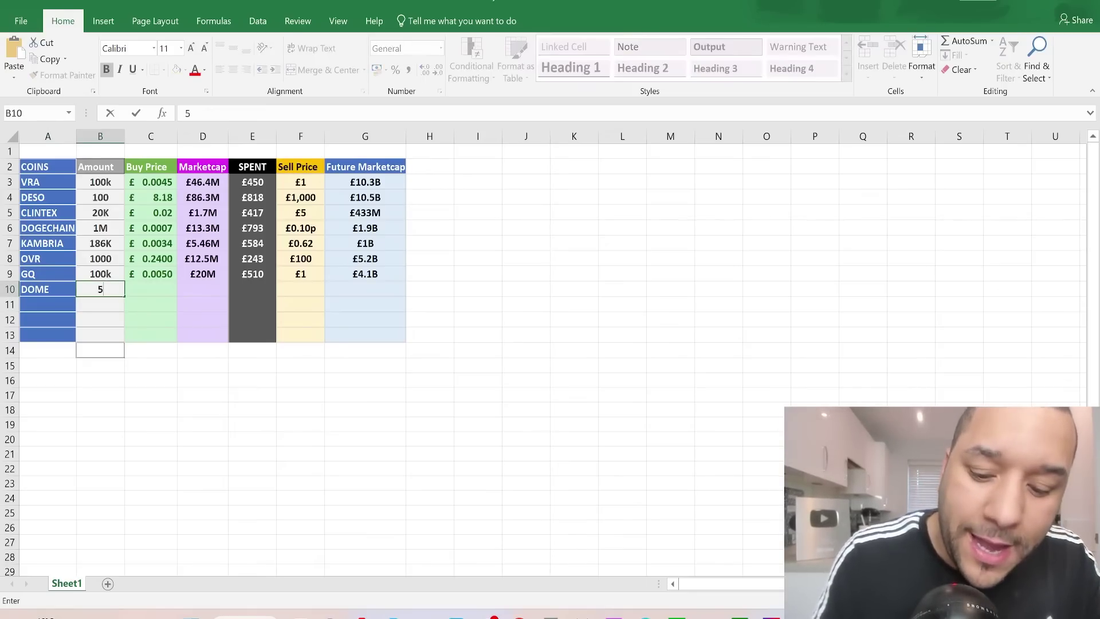
text(00K)
click(151, 288)
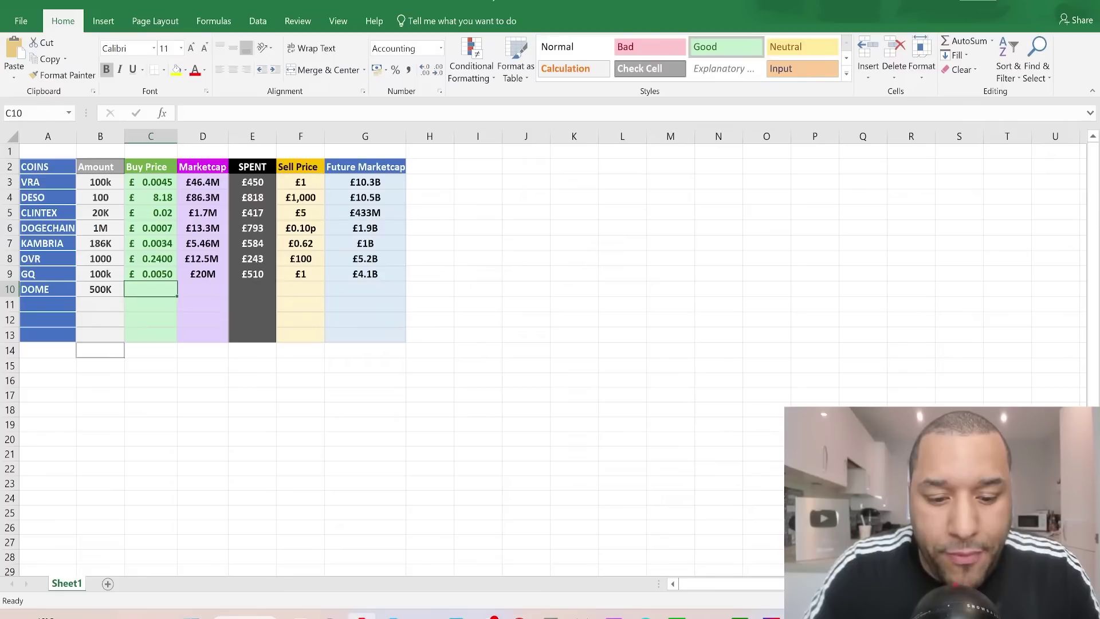
Check the Everdome price in the browser and record DOME's buy price as £0.00088
key(alt+Tab)
scroll(595, 399, up, 5)
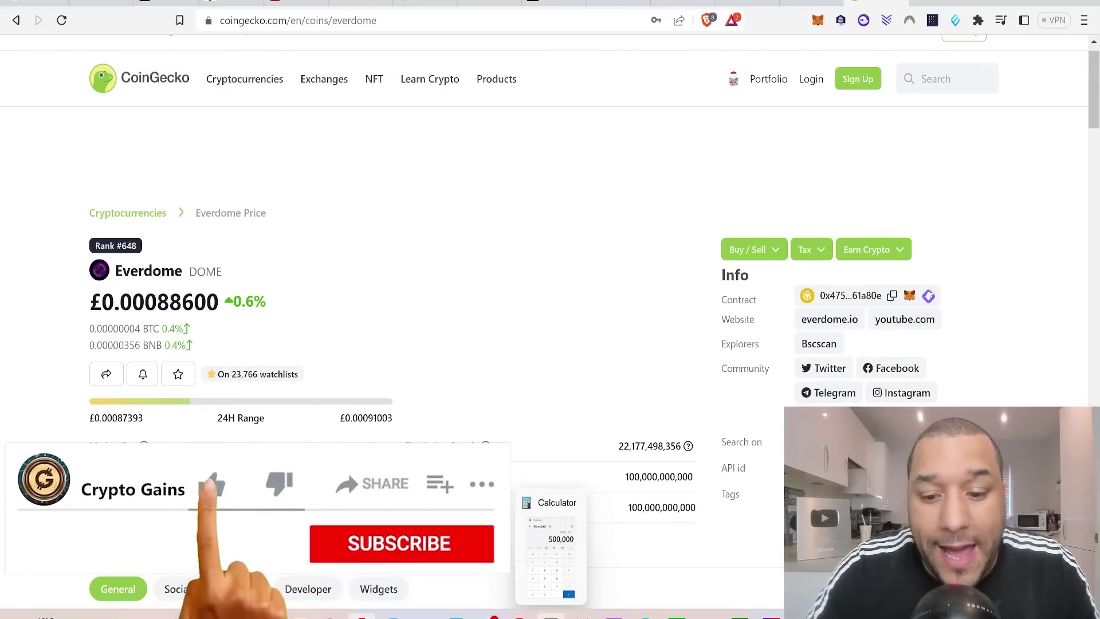
key(alt+Tab)
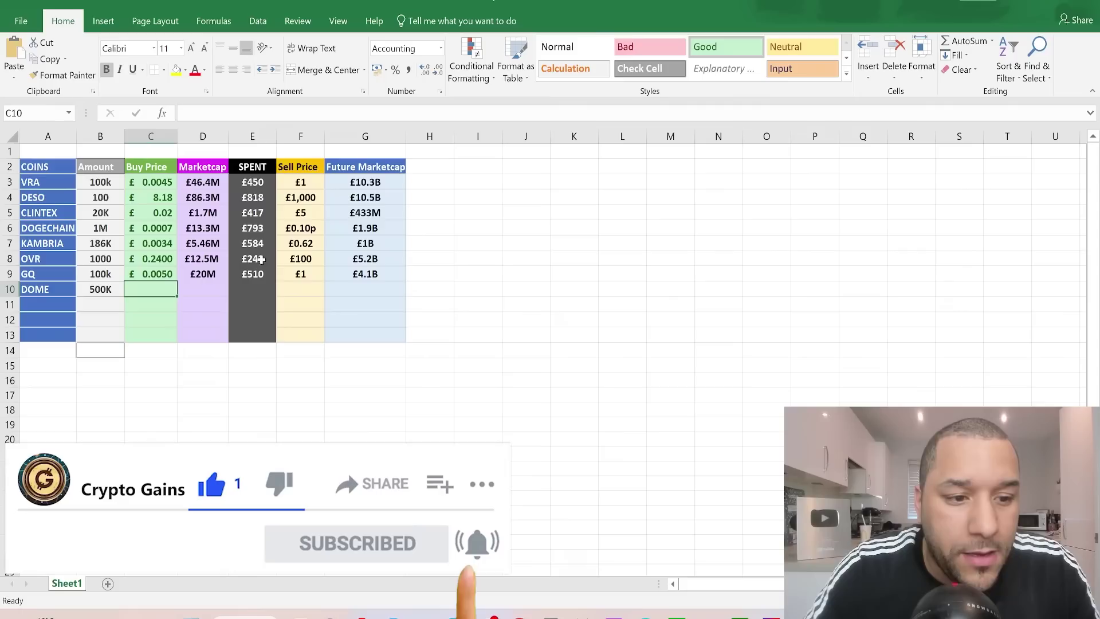
text(£)
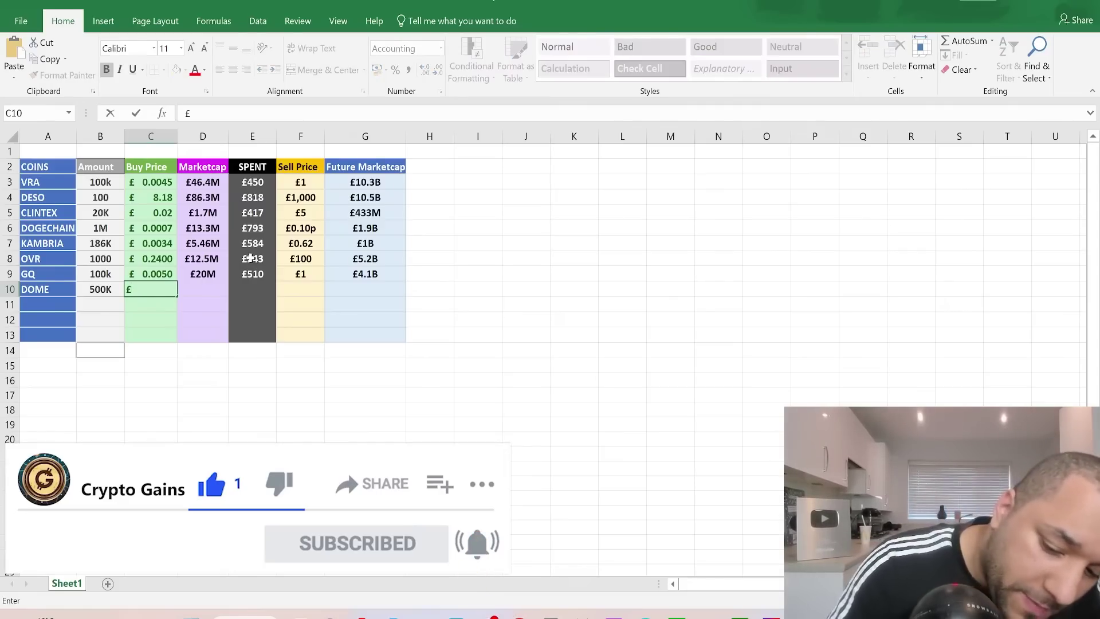
text( 0)
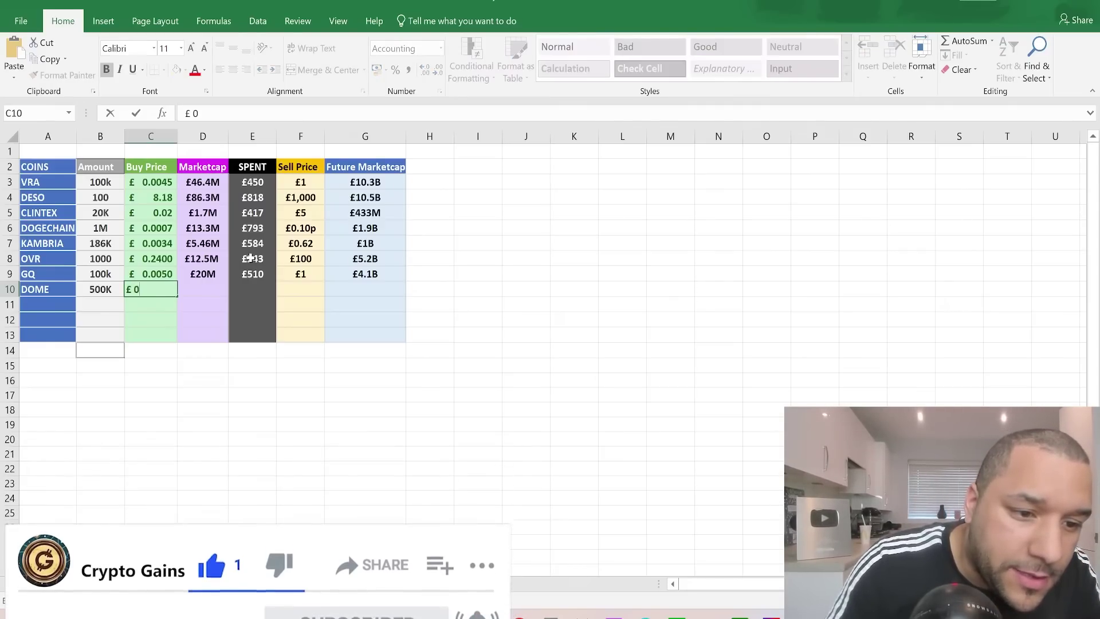
text(.)
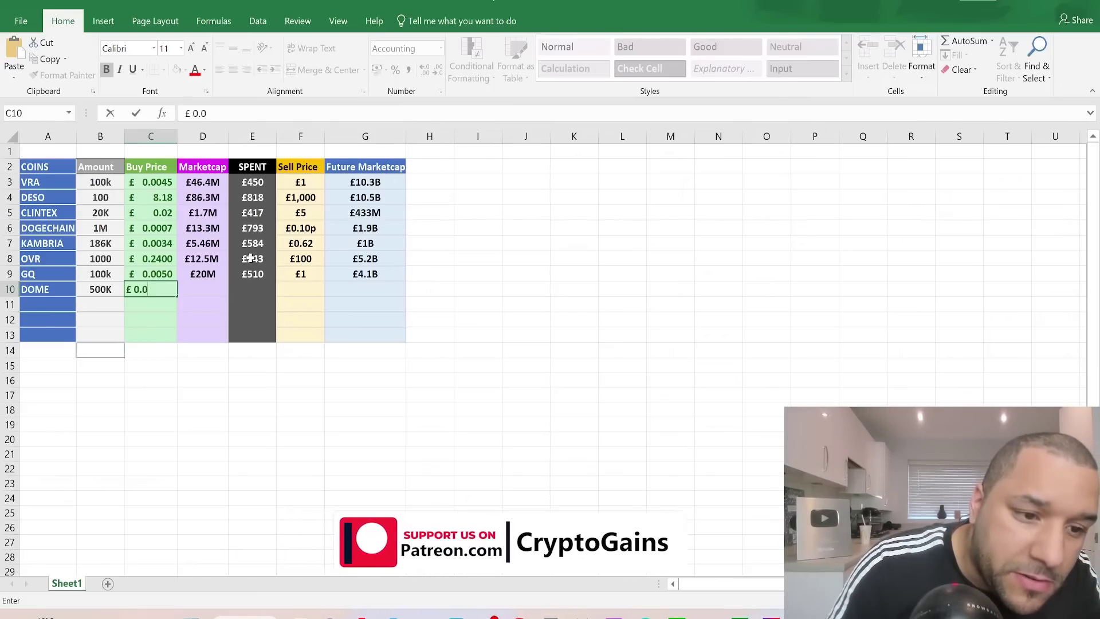
text(000)
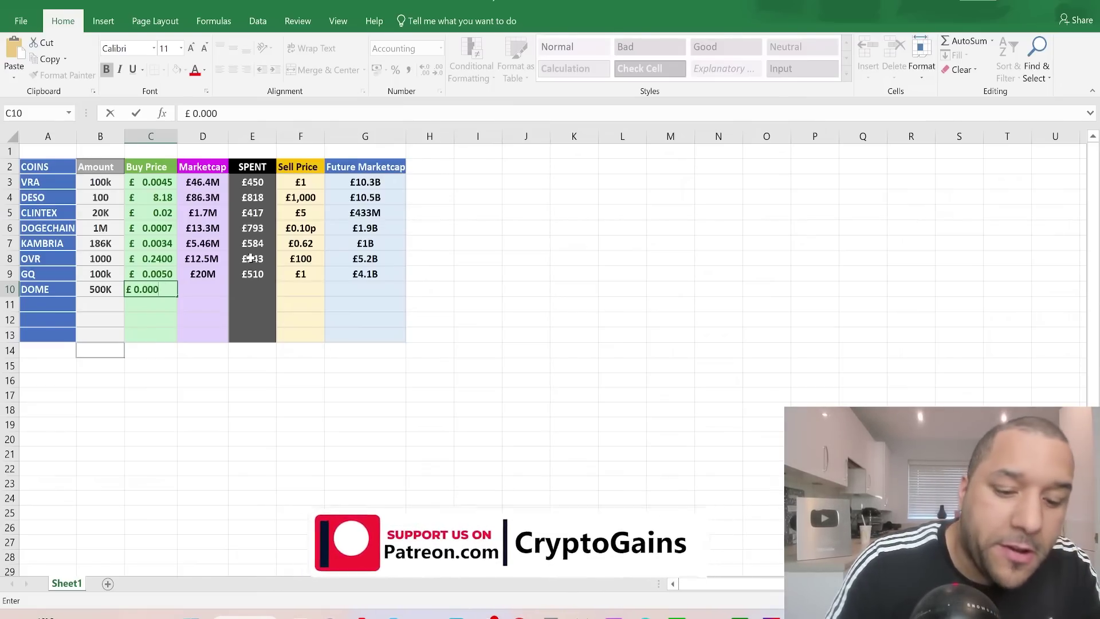
text(3)
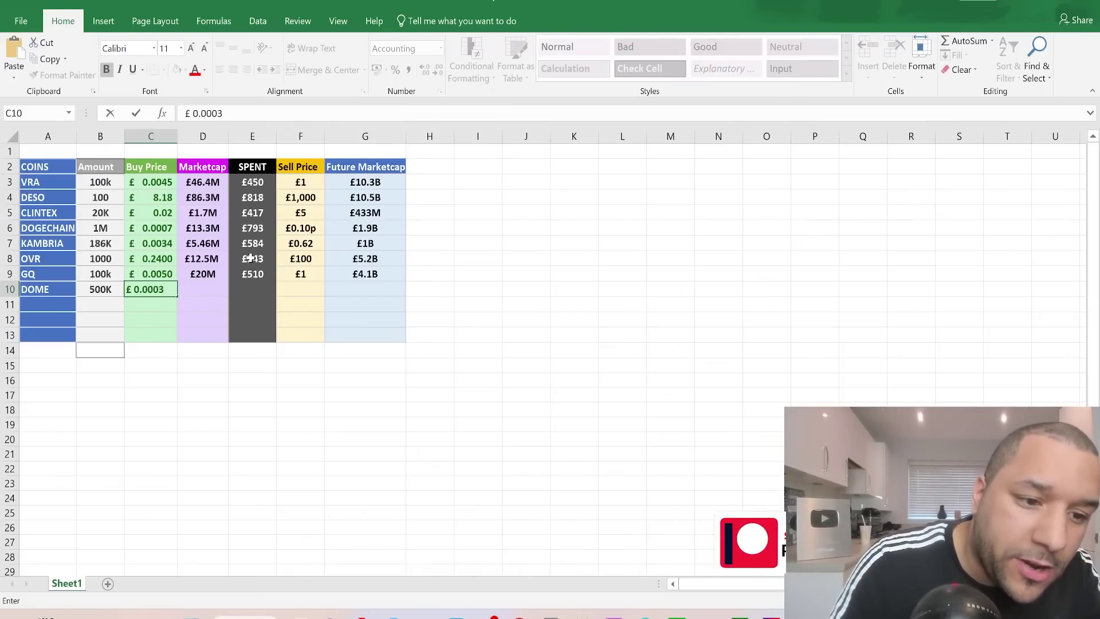
key(BackSpace)
text(88)
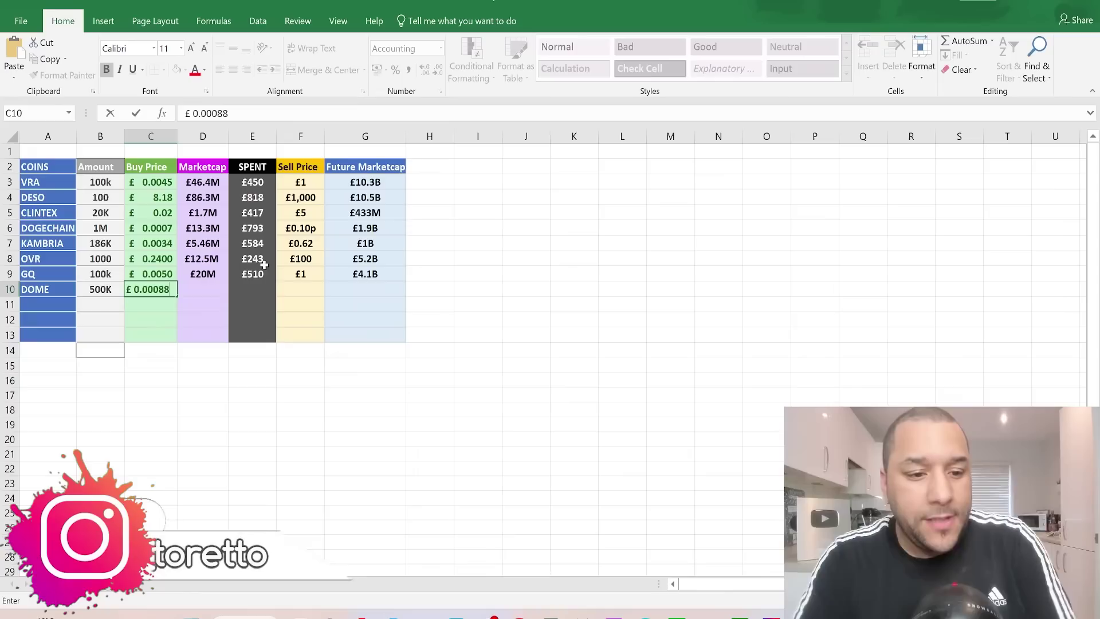
click(211, 293)
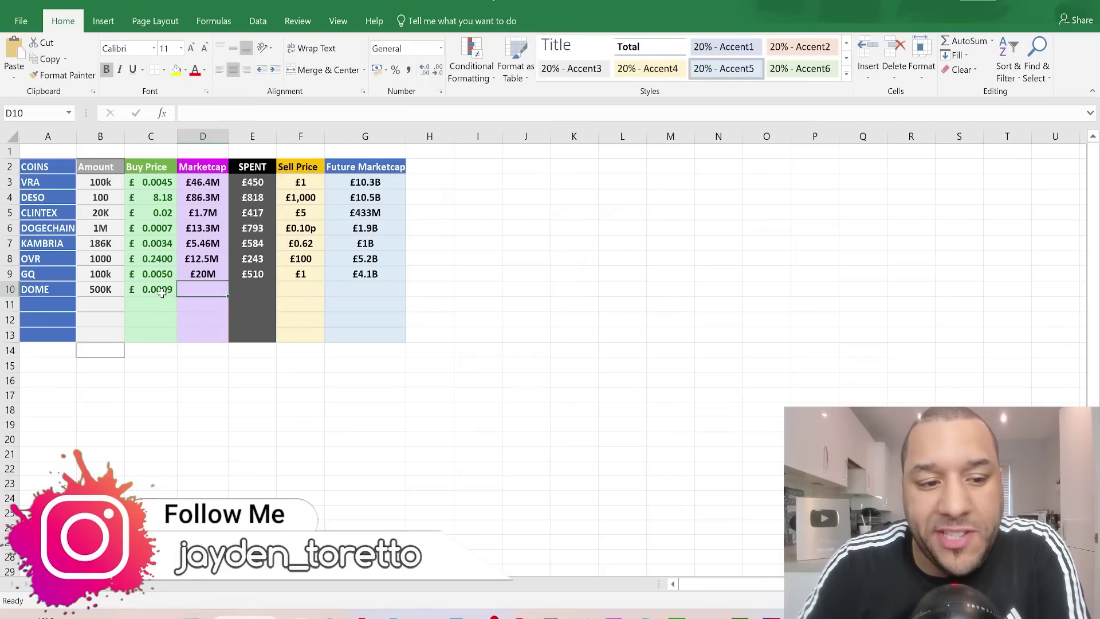
click(161, 293)
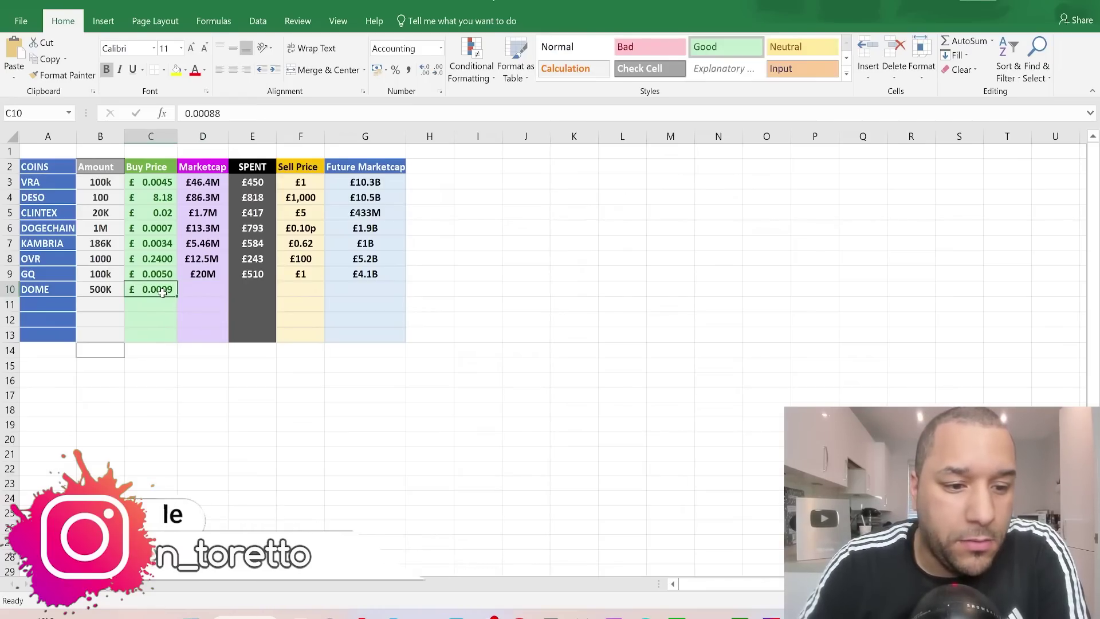
click(206, 287)
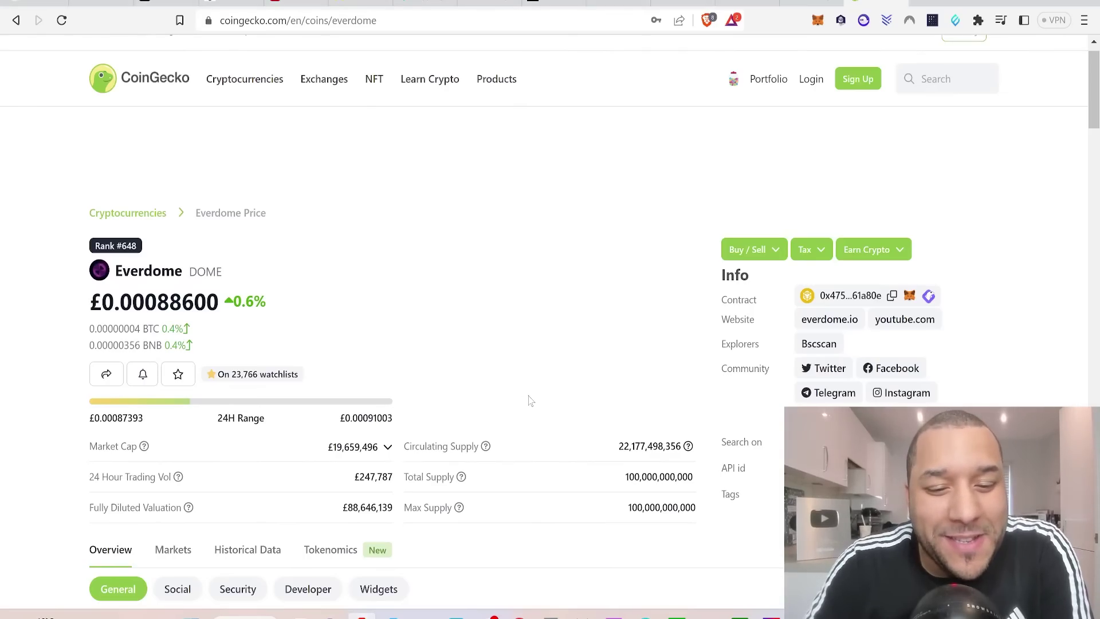
scroll(529, 400, down, 2)
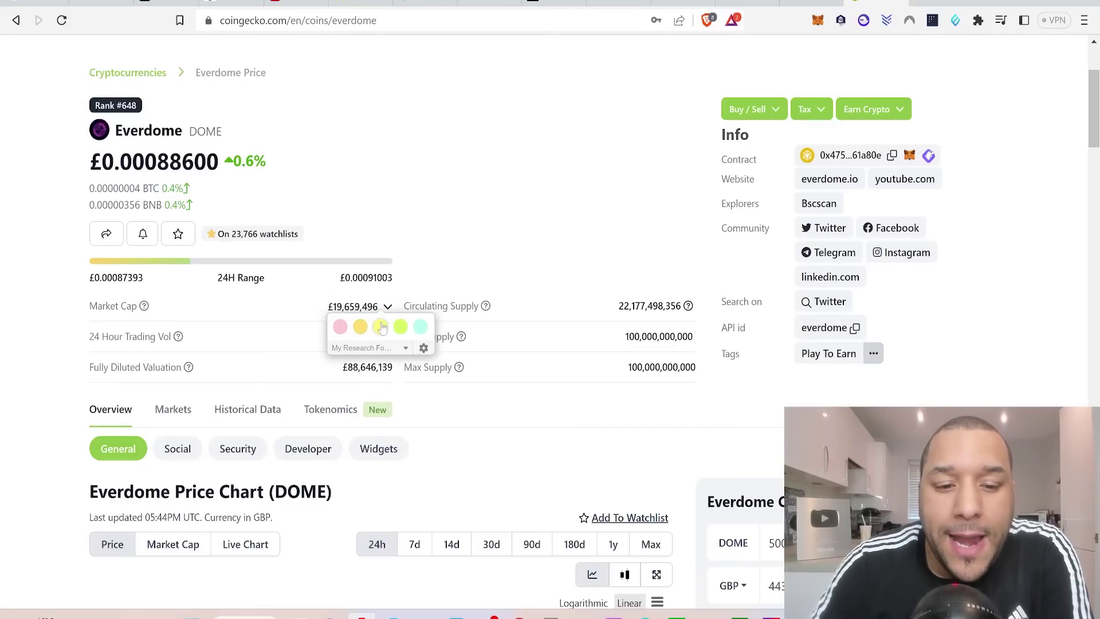
Highlight Everdome's £19,659,496 market cap in yellow and return to the spreadsheet
click(381, 328)
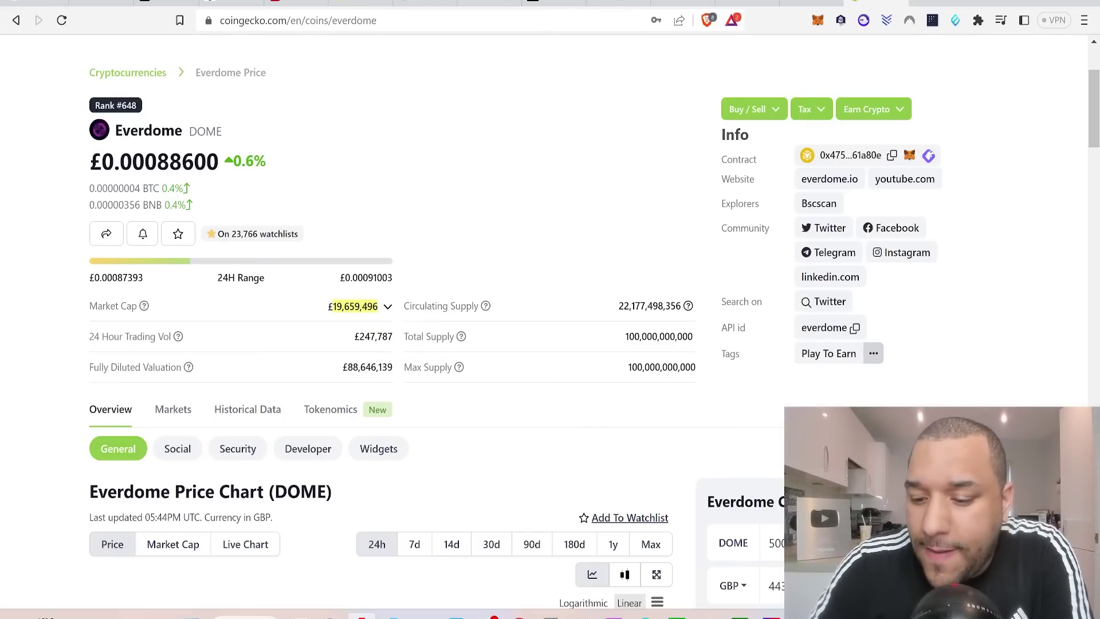
key(alt+Tab)
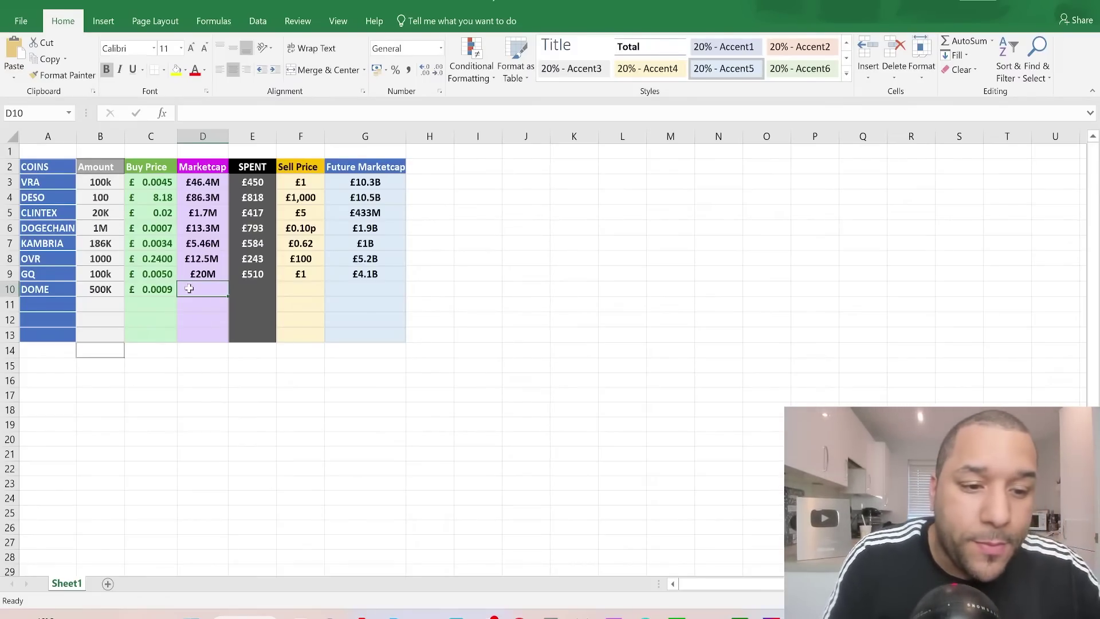
text(£19)
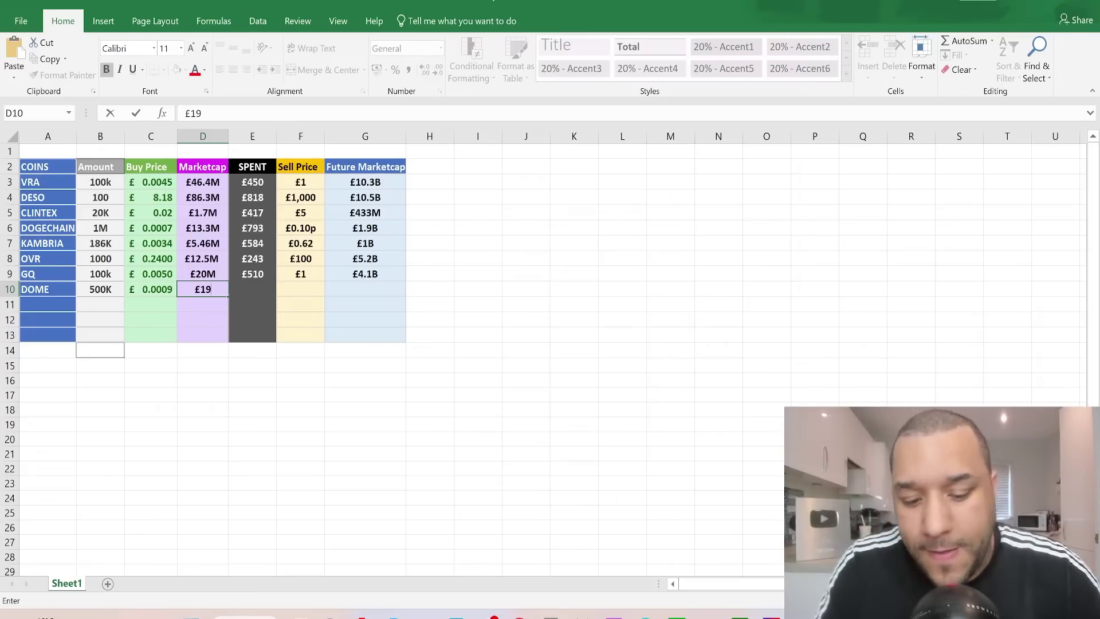
text(.6)
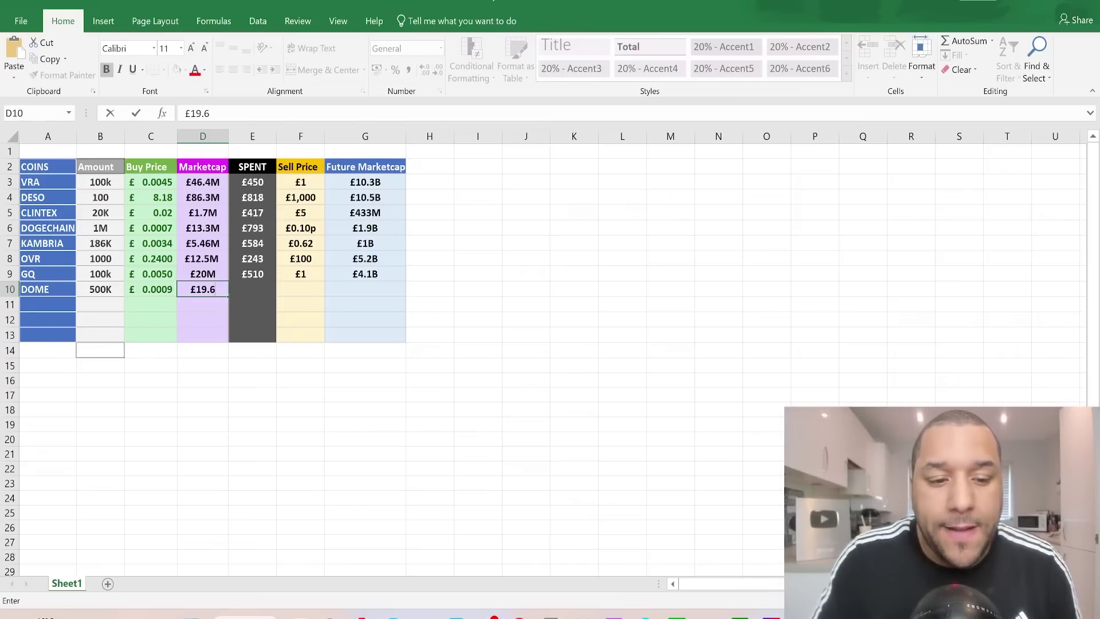
Record DOME's market cap as £19.60 and spend as £443, then move to the Everdome page
click(251, 294)
text(£)
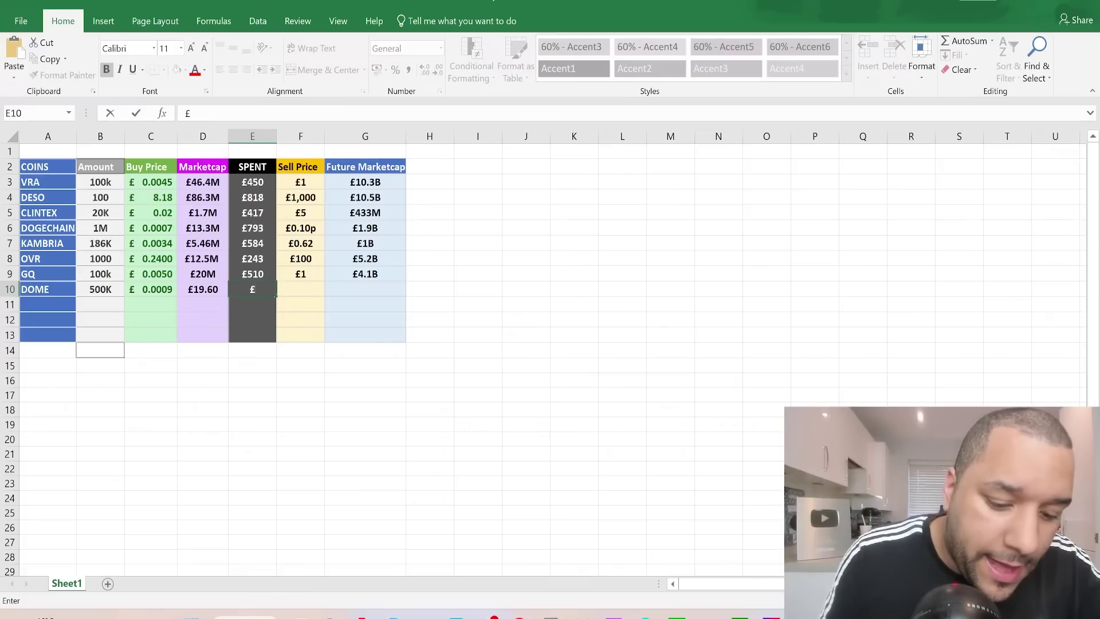
text(443)
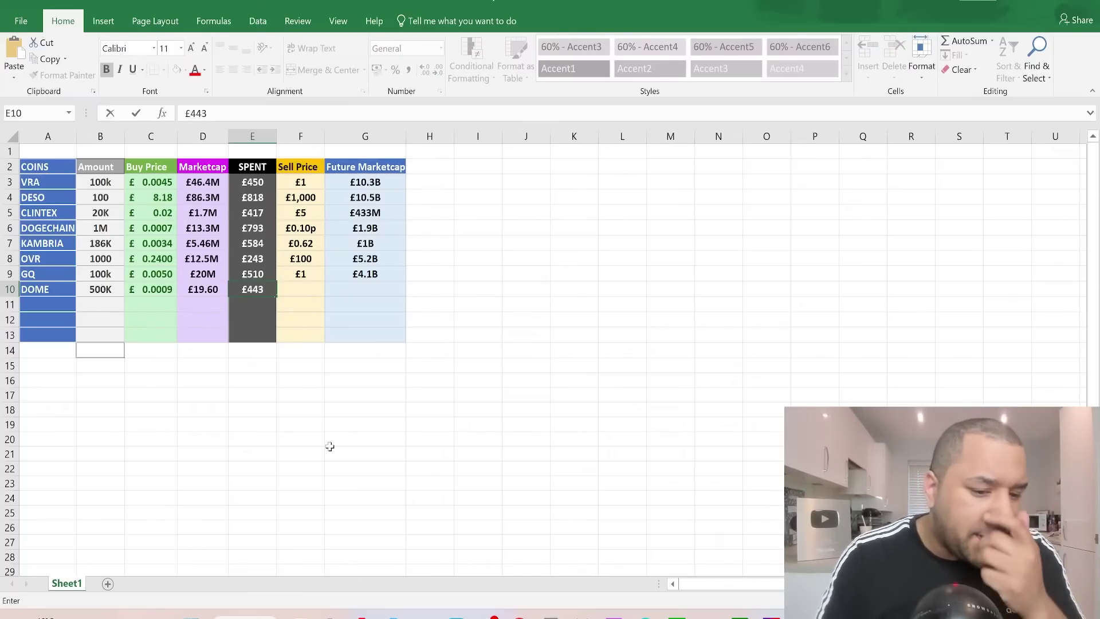
click(361, 614)
scroll(875, 386, down, 3)
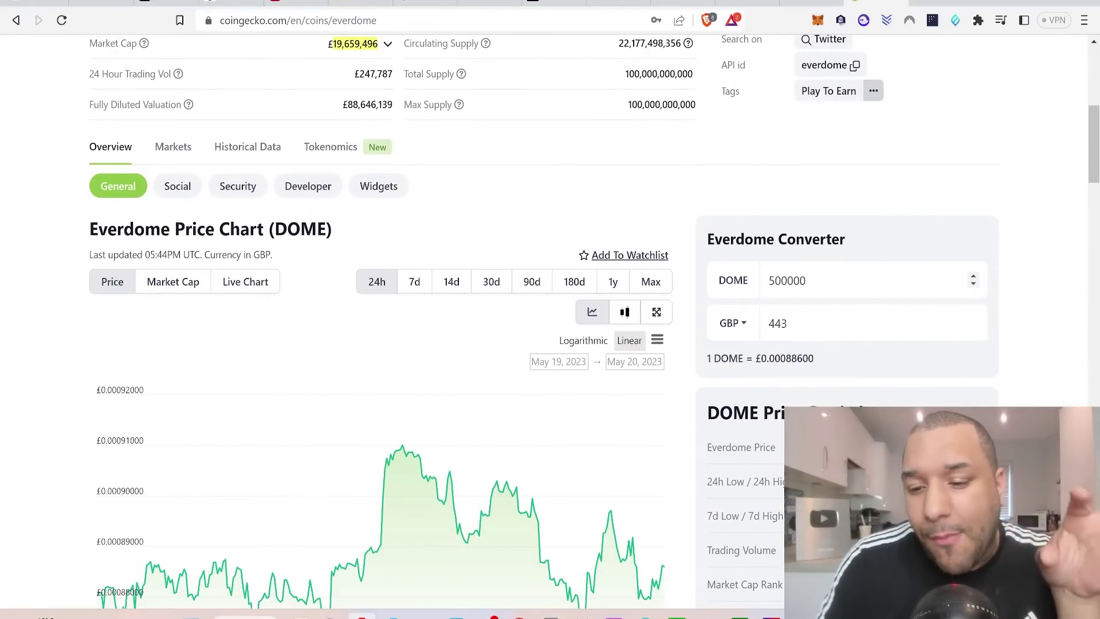
Select the 500000 DOME amount in the Everdome converter showing £443
drag(805, 280, 767, 280)
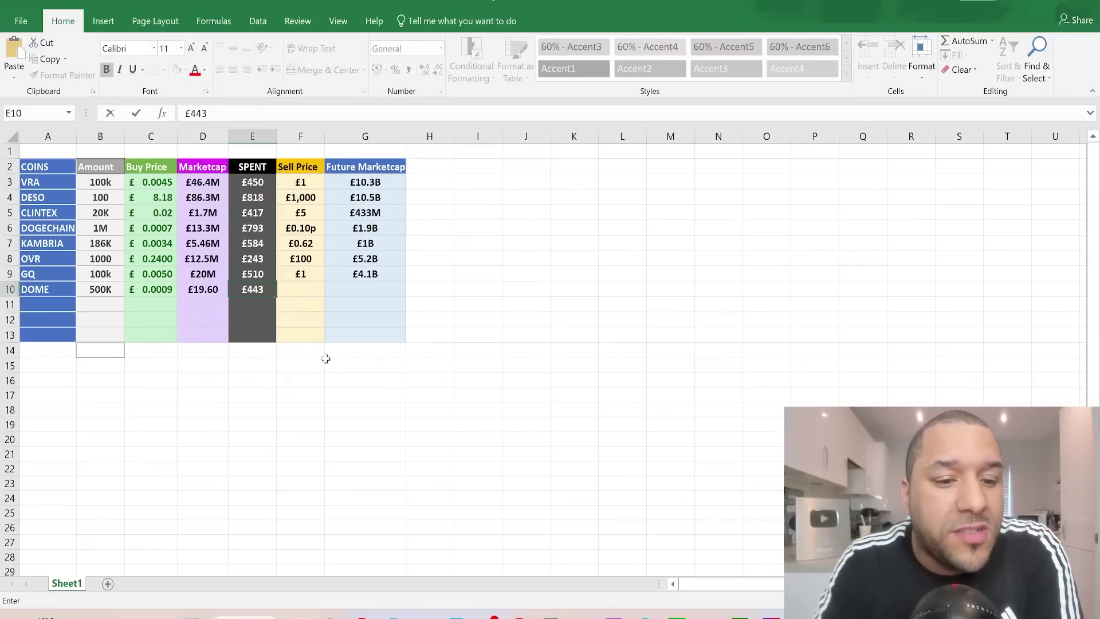
Enter DOME's sell price as £0.20 in cell F10
click(295, 291)
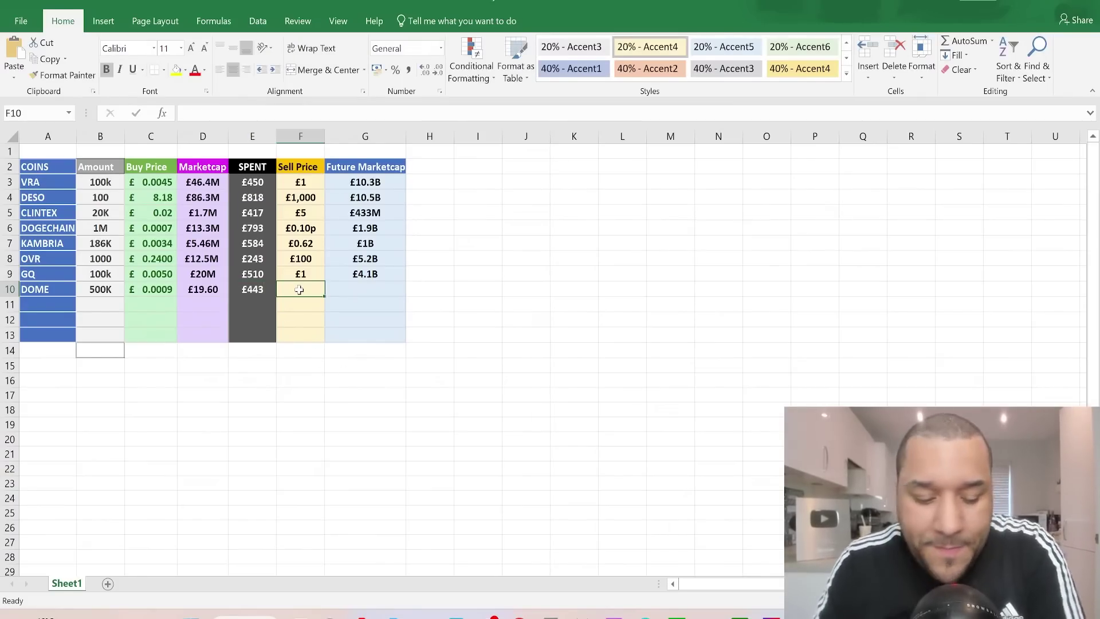
text(£0)
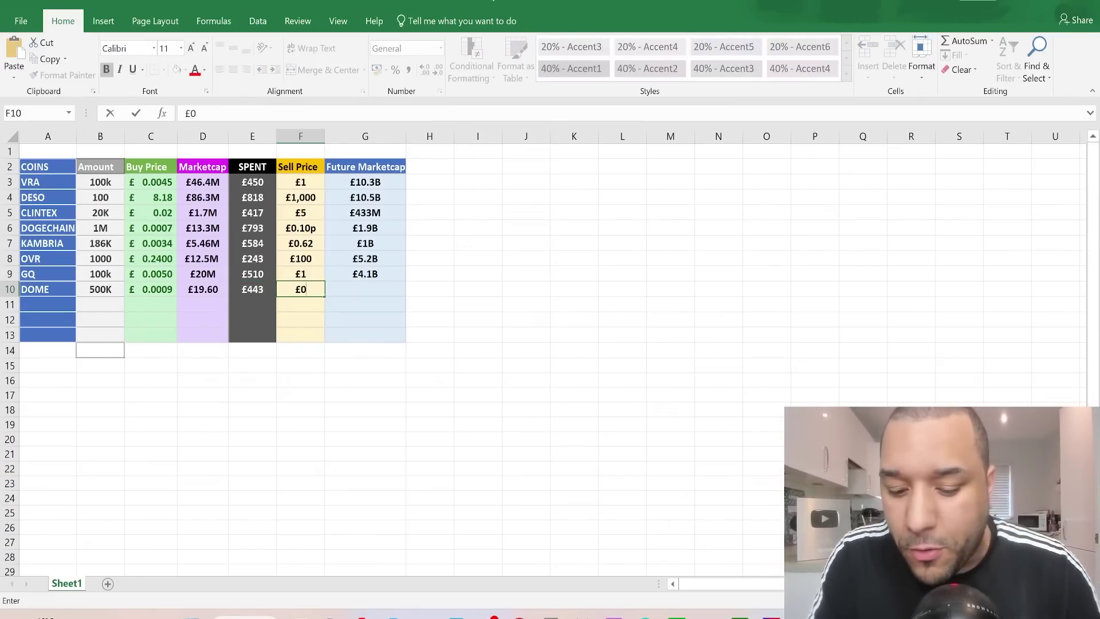
key(Return)
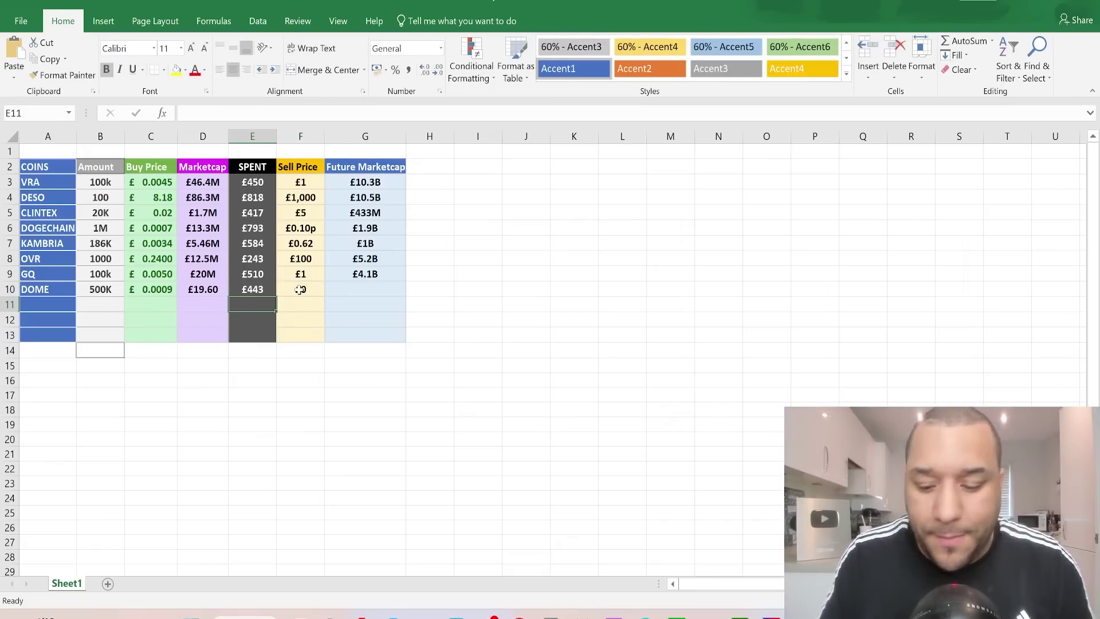
text(£)
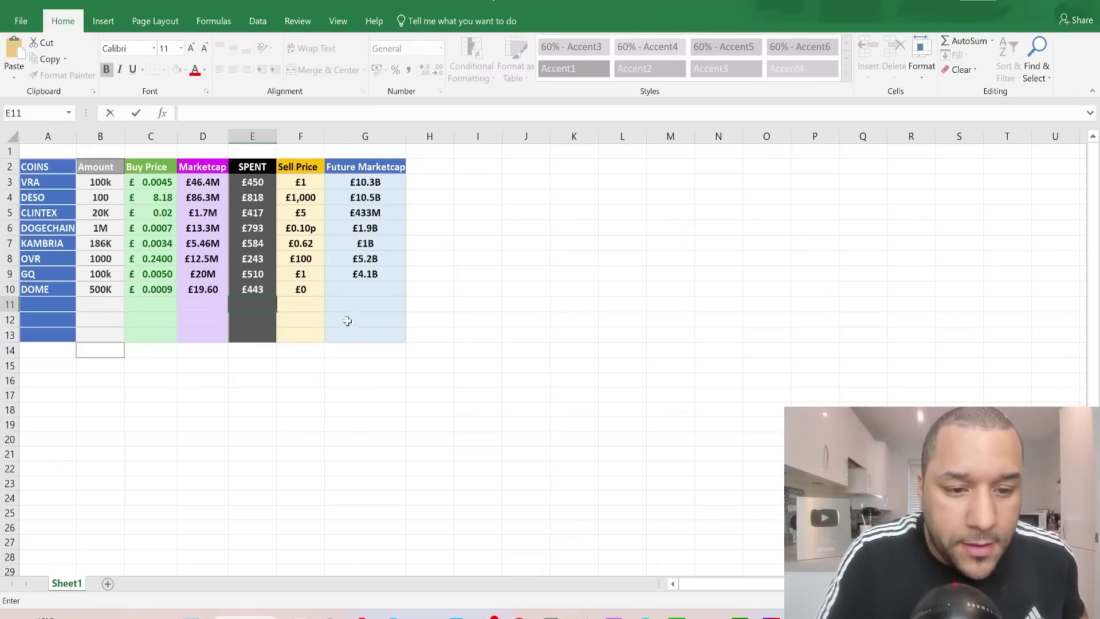
click(308, 290)
double_click(308, 290)
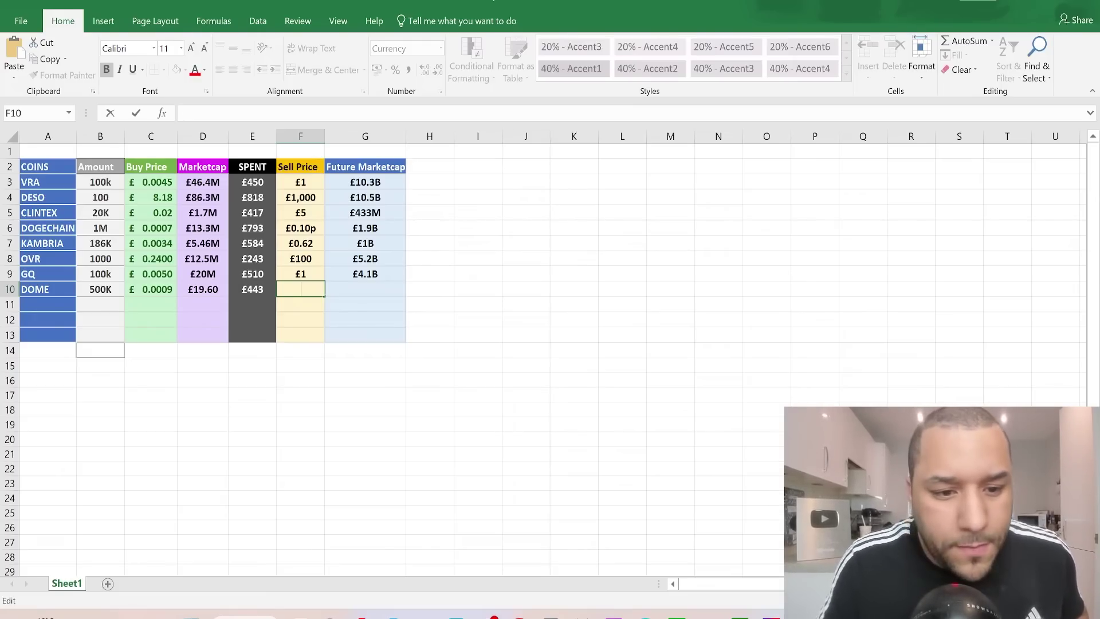
key(BackSpace)
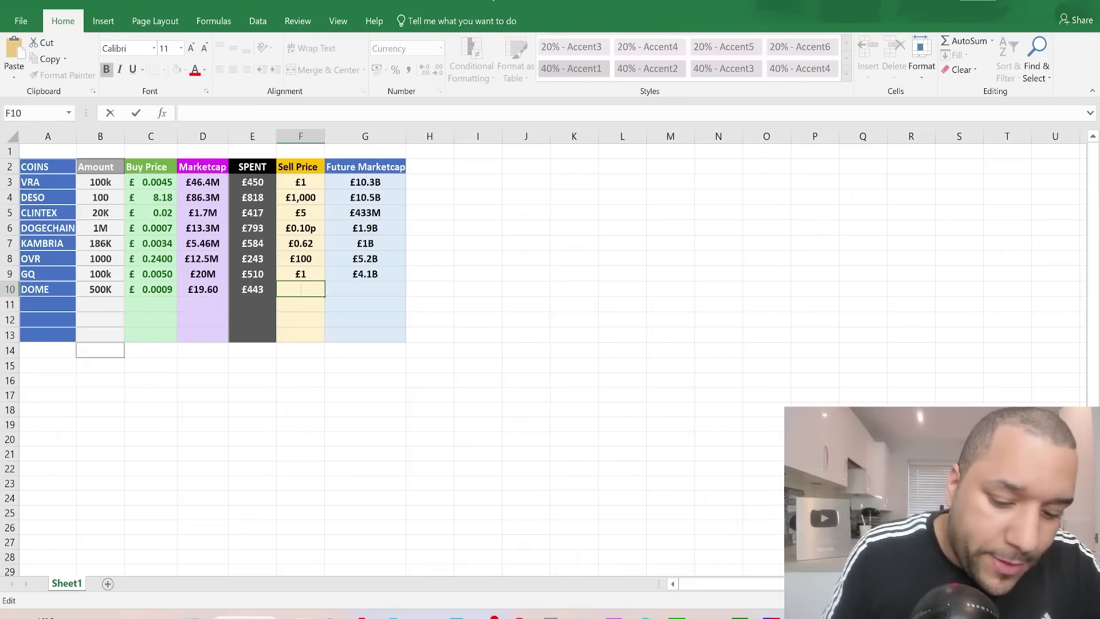
text(£0.20)
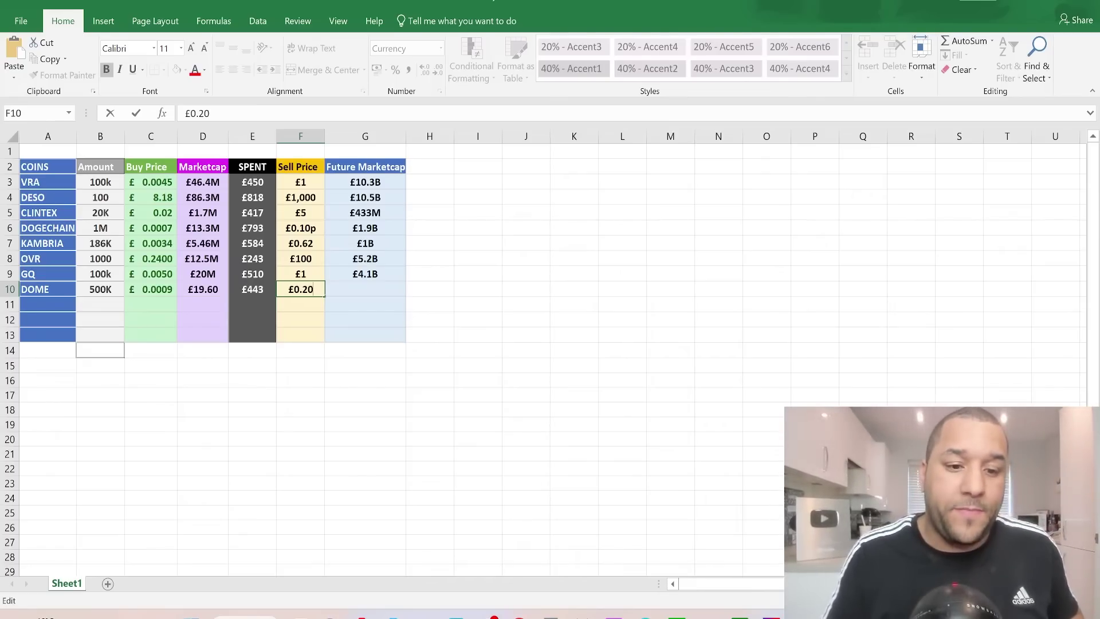
key(Return)
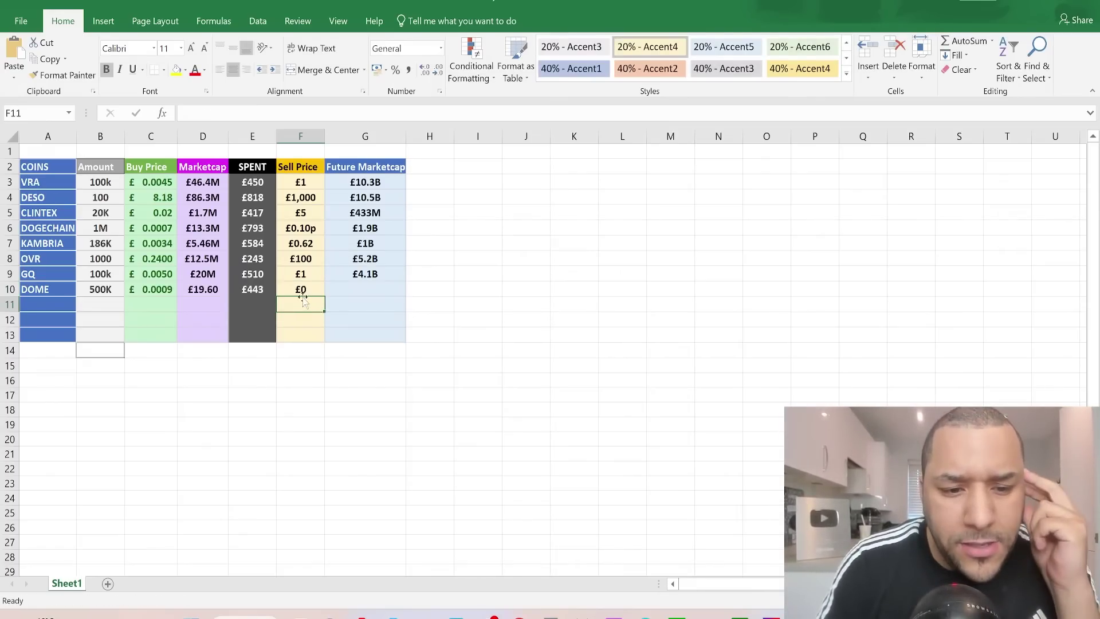
Format the DOME sell price cell as currency with two decimal places
click(311, 289)
right_click(312, 289)
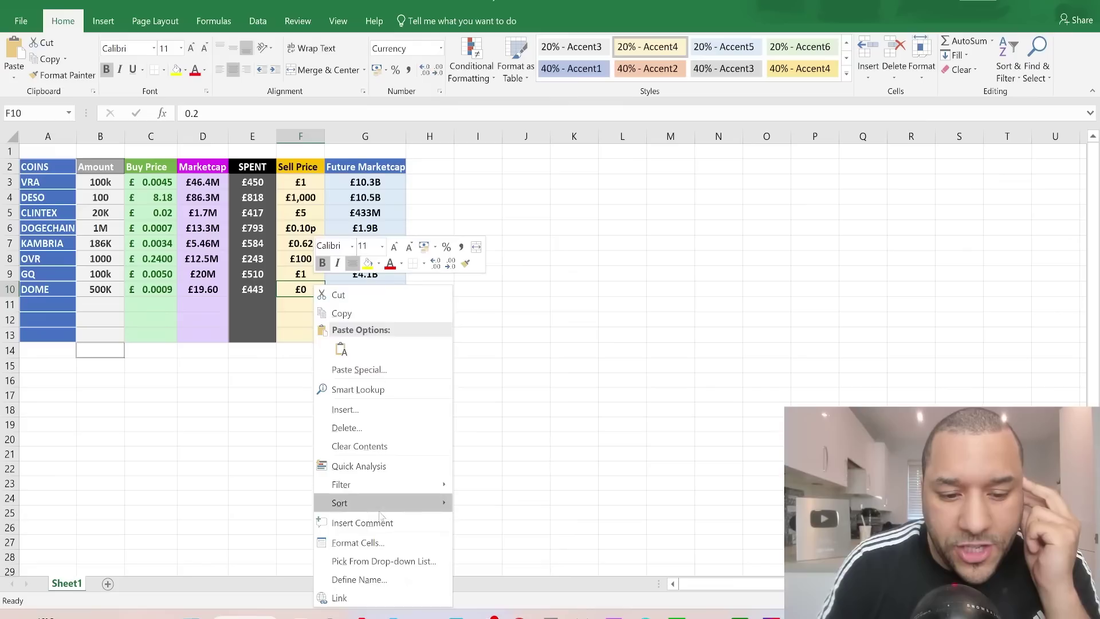
click(378, 543)
text(2)
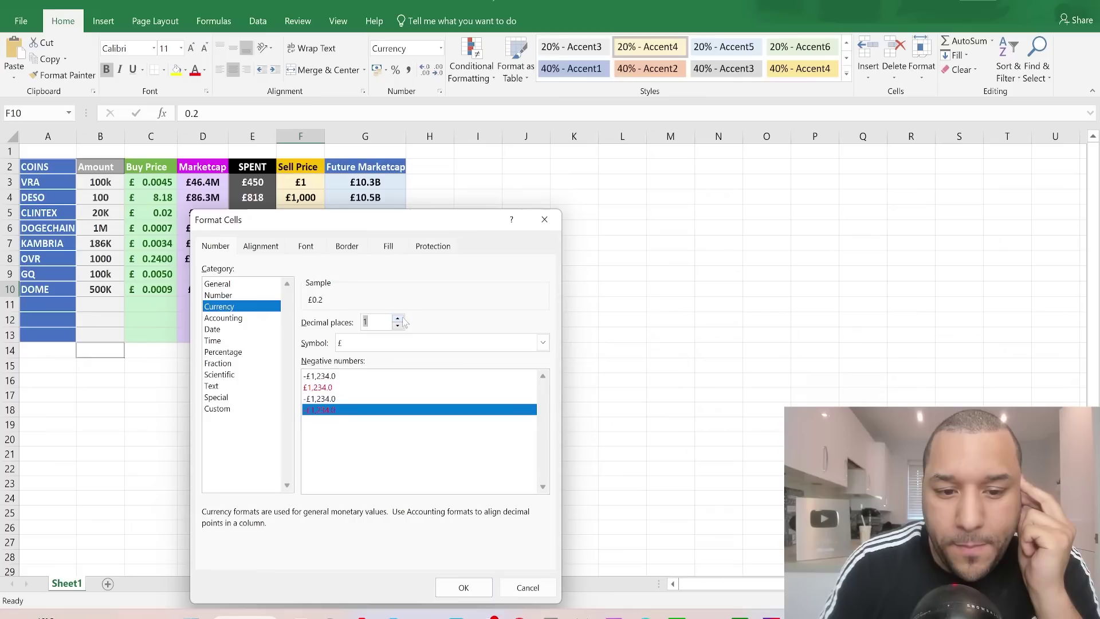
click(463, 587)
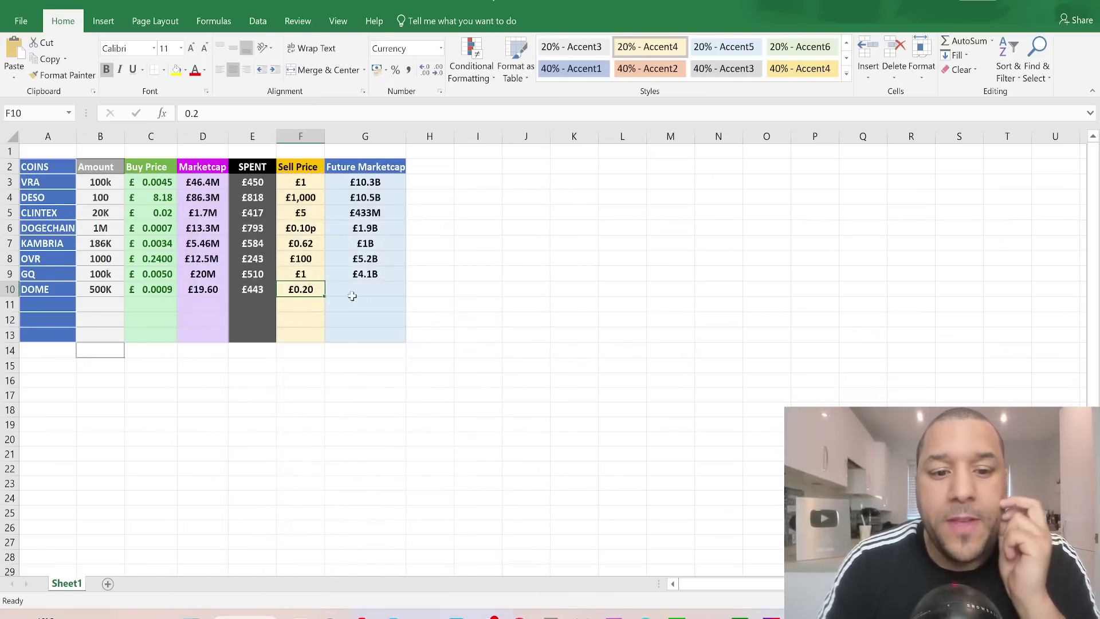
click(351, 293)
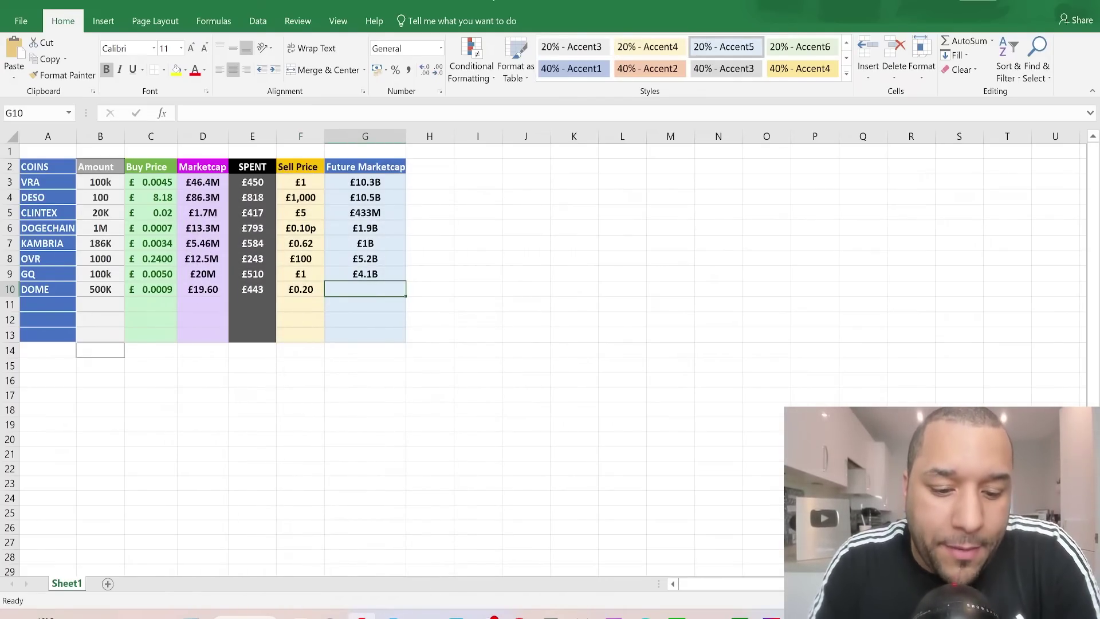
In Calculator, divide the £0.20 sell price by the 0.00088 buy price to get 227.27
key(alt+Tab)
scroll(533, 481, up, 4)
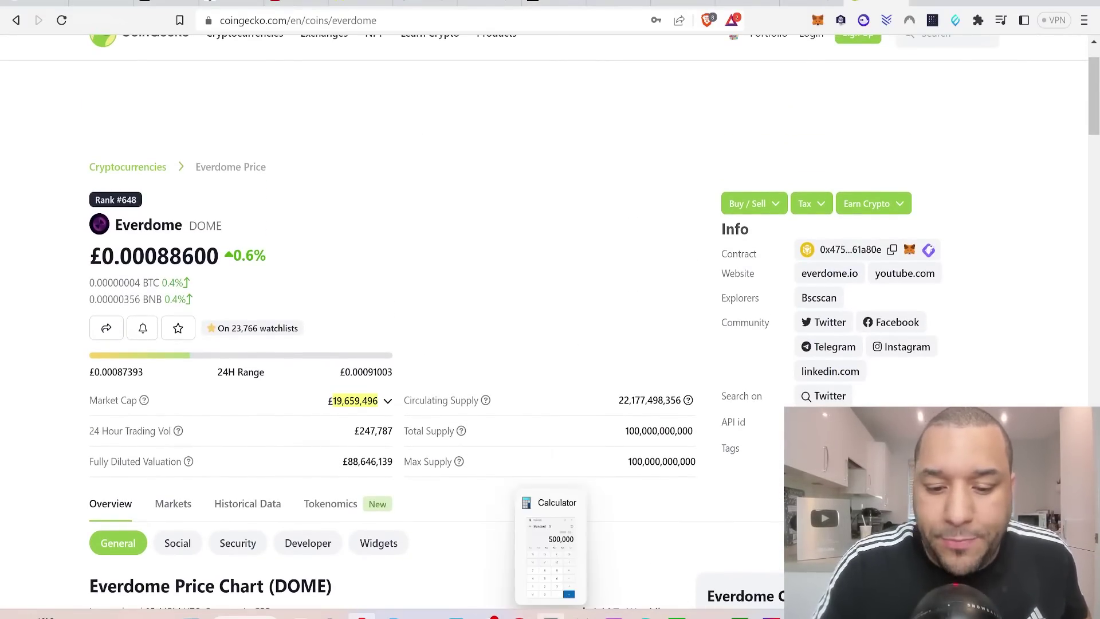
click(550, 615)
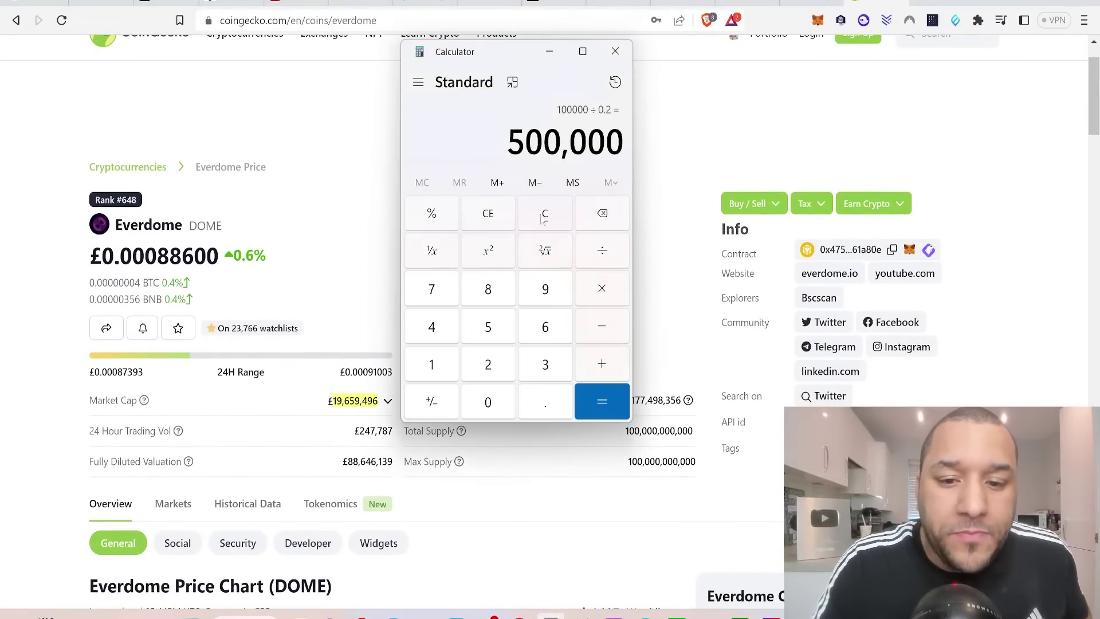
click(543, 215)
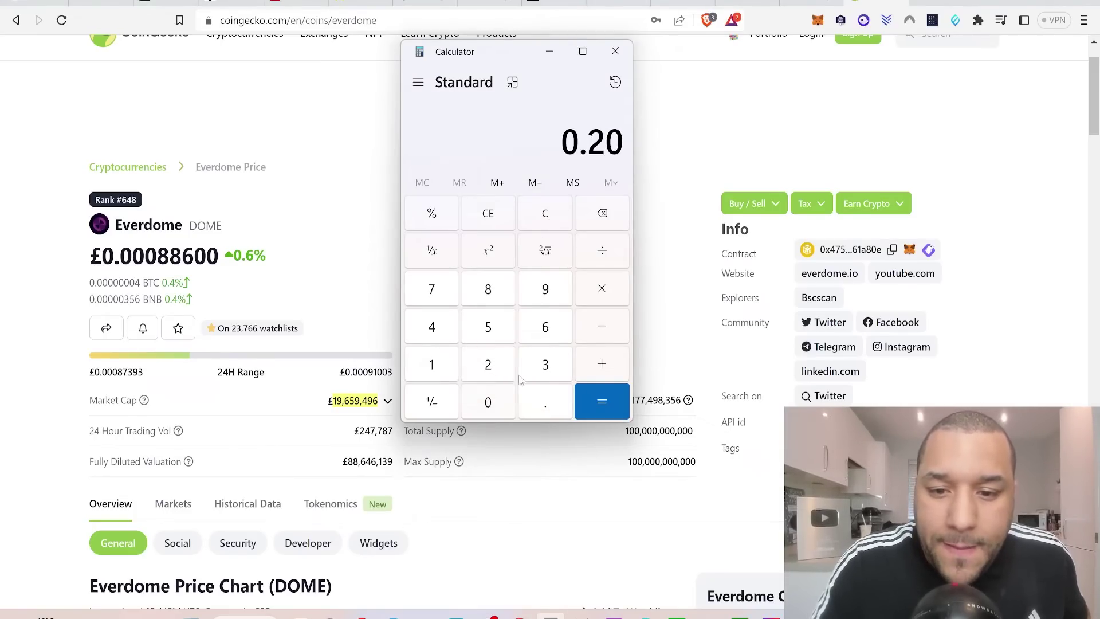
click(496, 395)
click(488, 289)
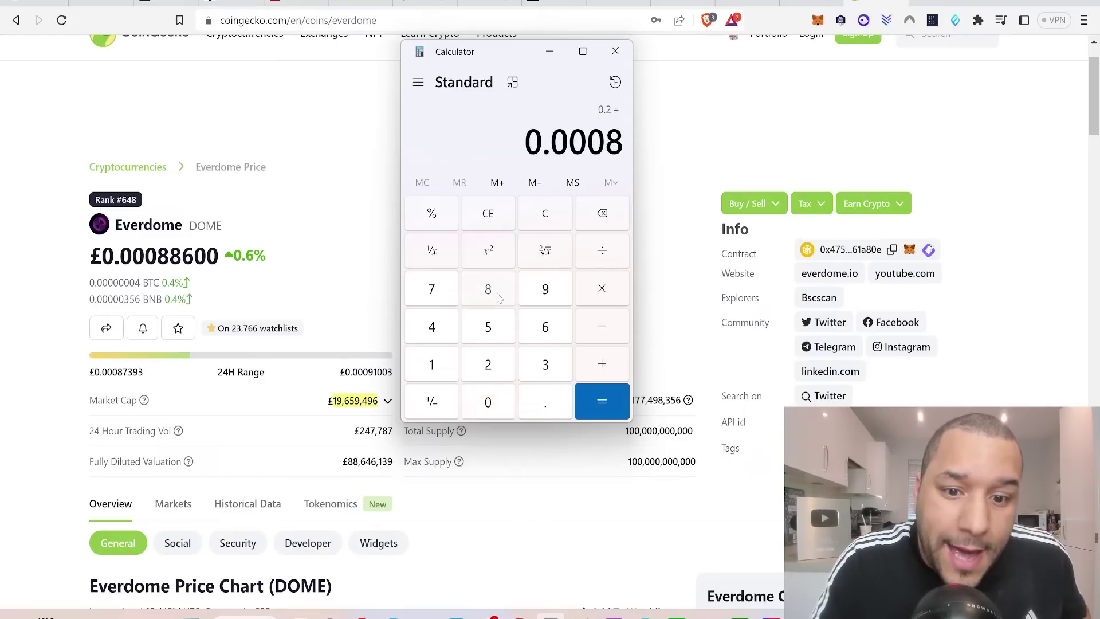
click(591, 400)
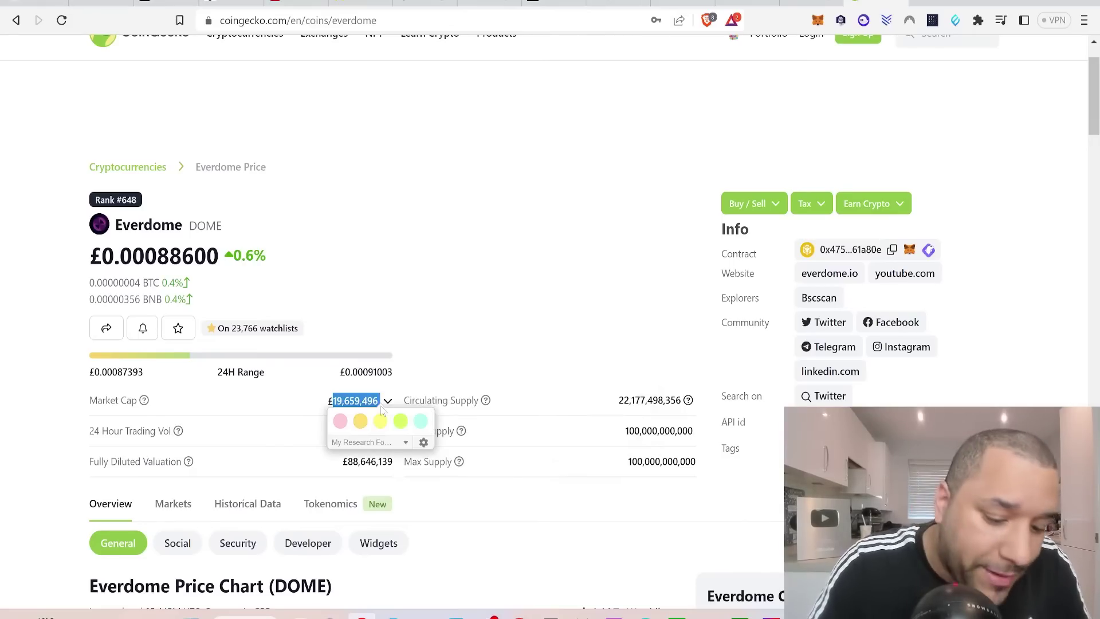
Multiply 227.27 by the pasted 19,659,496 market cap to get about £4.47 billion
click(551, 615)
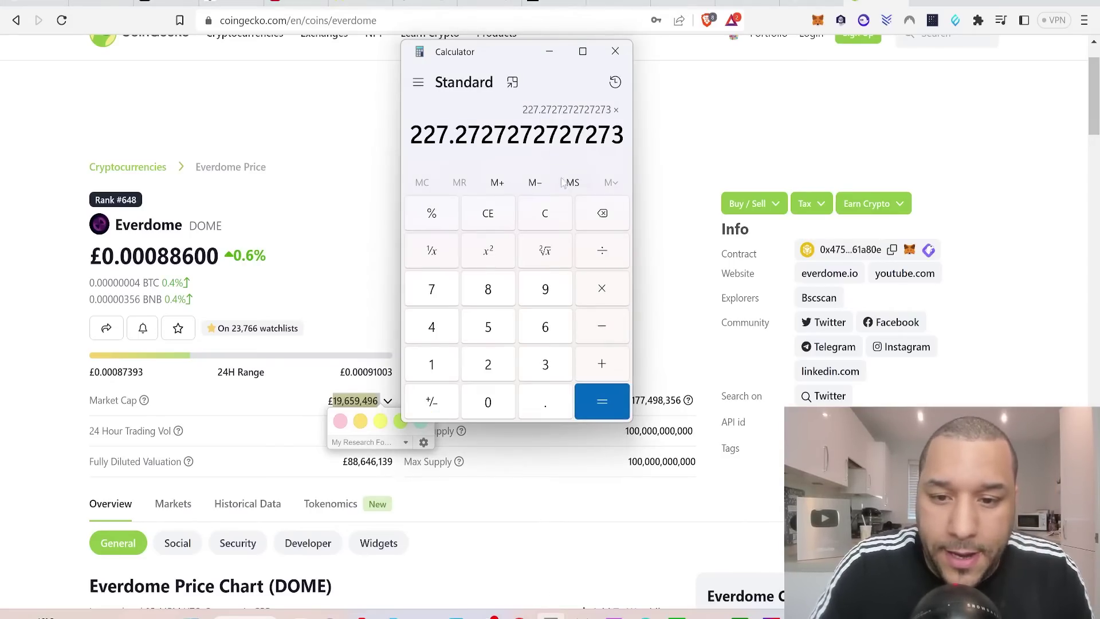
text(19,659,496)
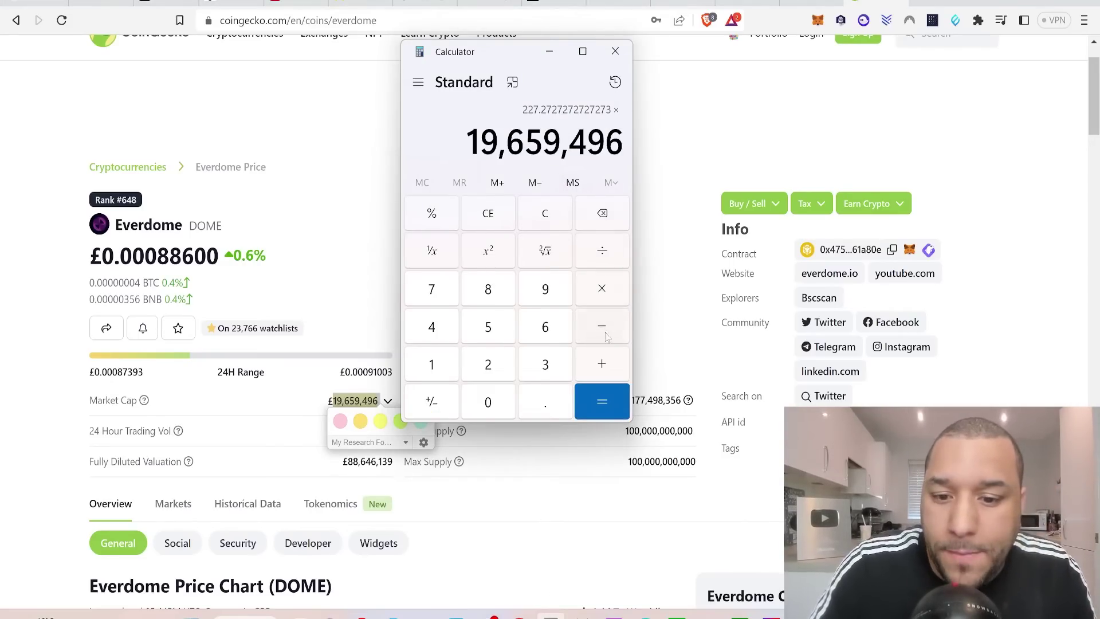
click(601, 401)
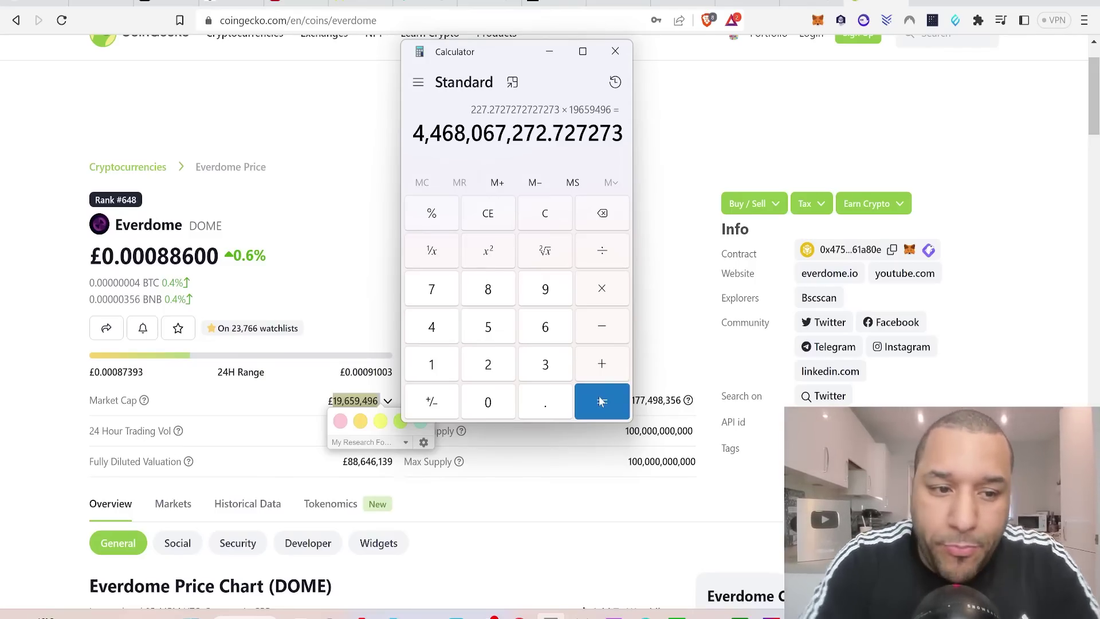
Run a Google search for 'everdome alfa romeo' in a new tab
click(925, 4)
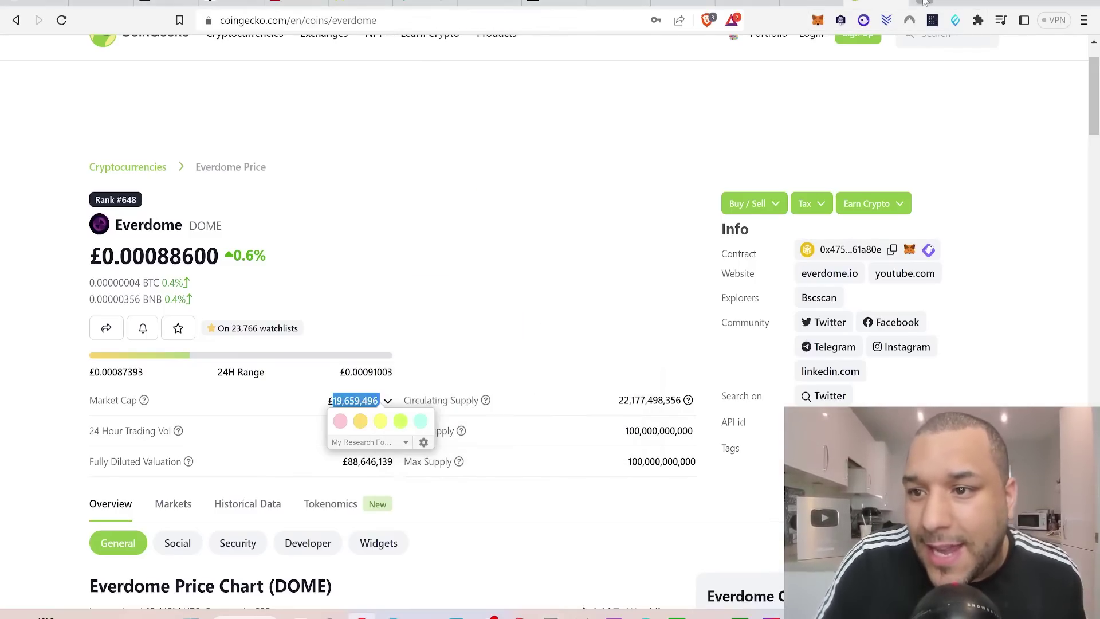
key(ctrl+t)
text(e)
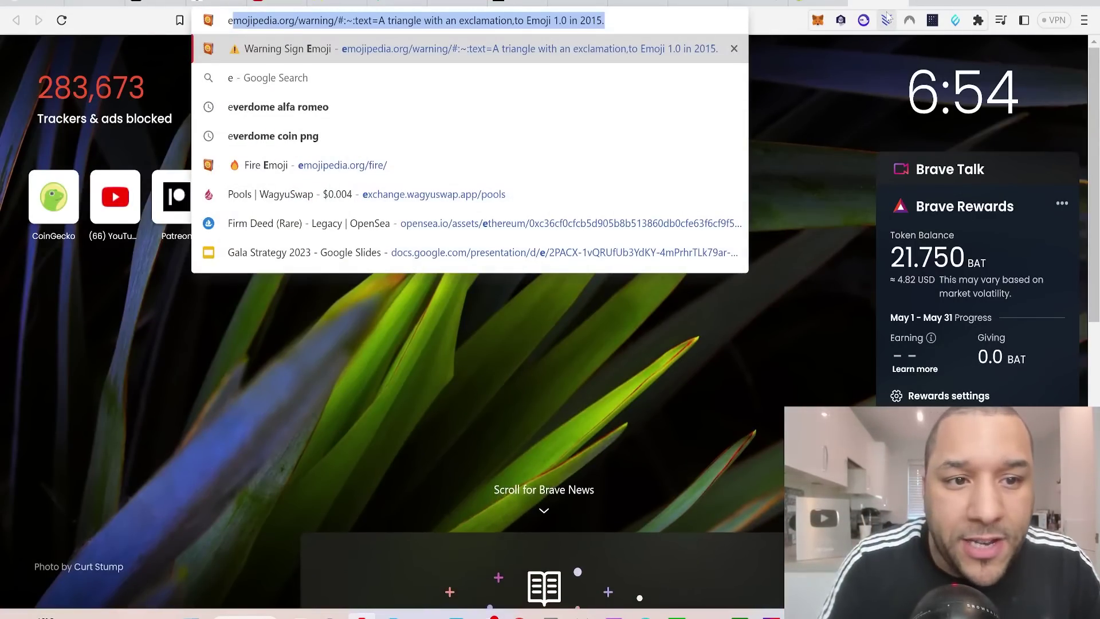
text(ver)
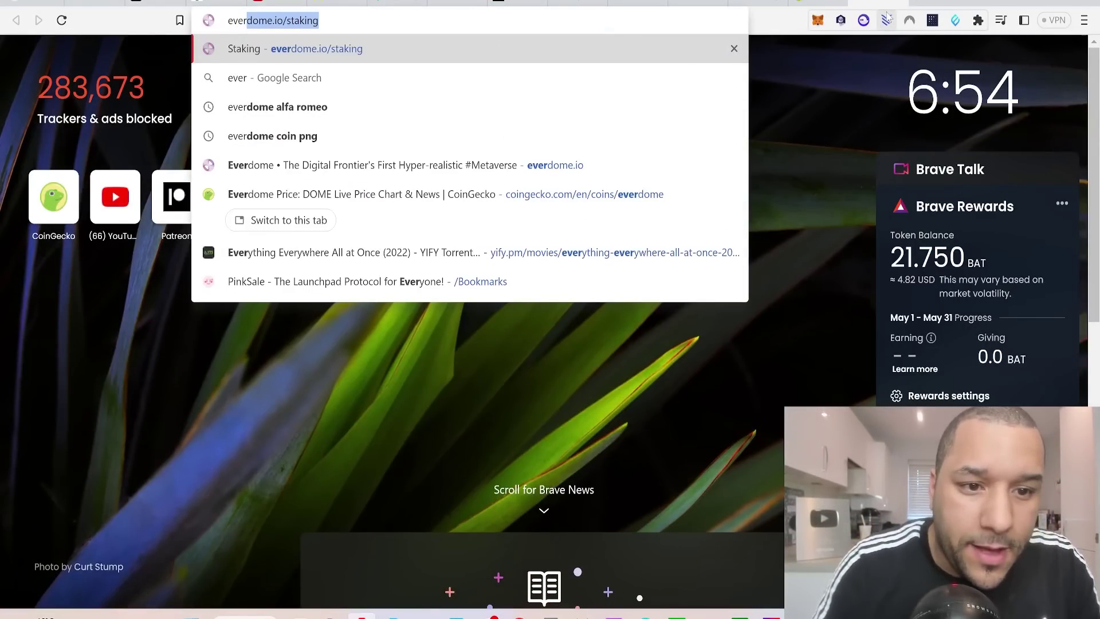
key(Down)
key(Down)
key(Return)
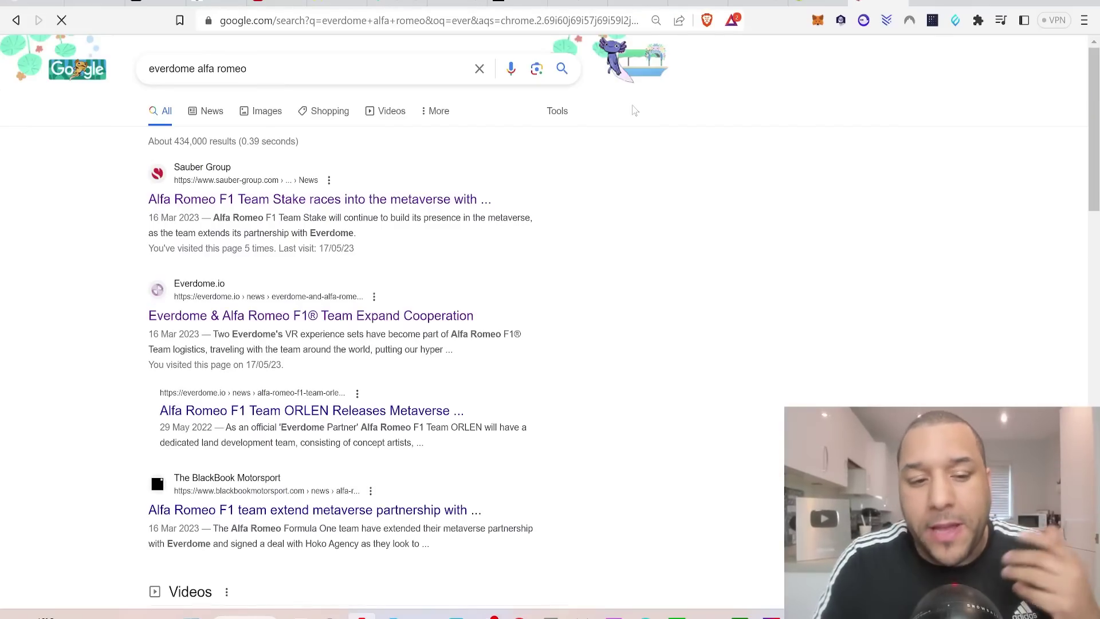
Read the Sauber article on Alfa Romeo and Everdome, then go back to the results
click(289, 201)
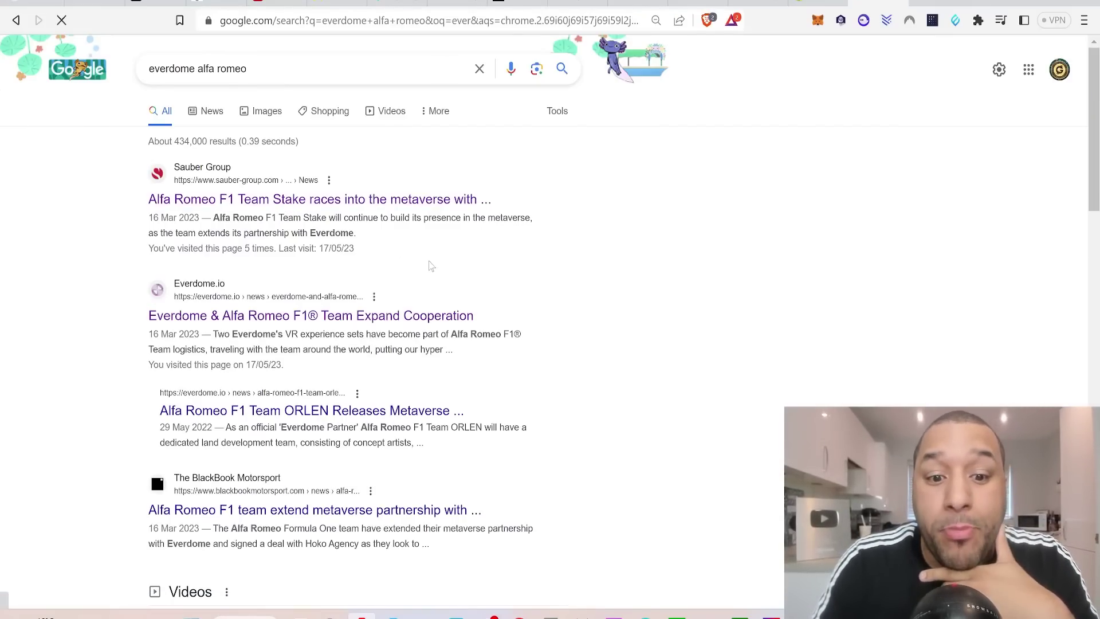
scroll(458, 296, down, 2)
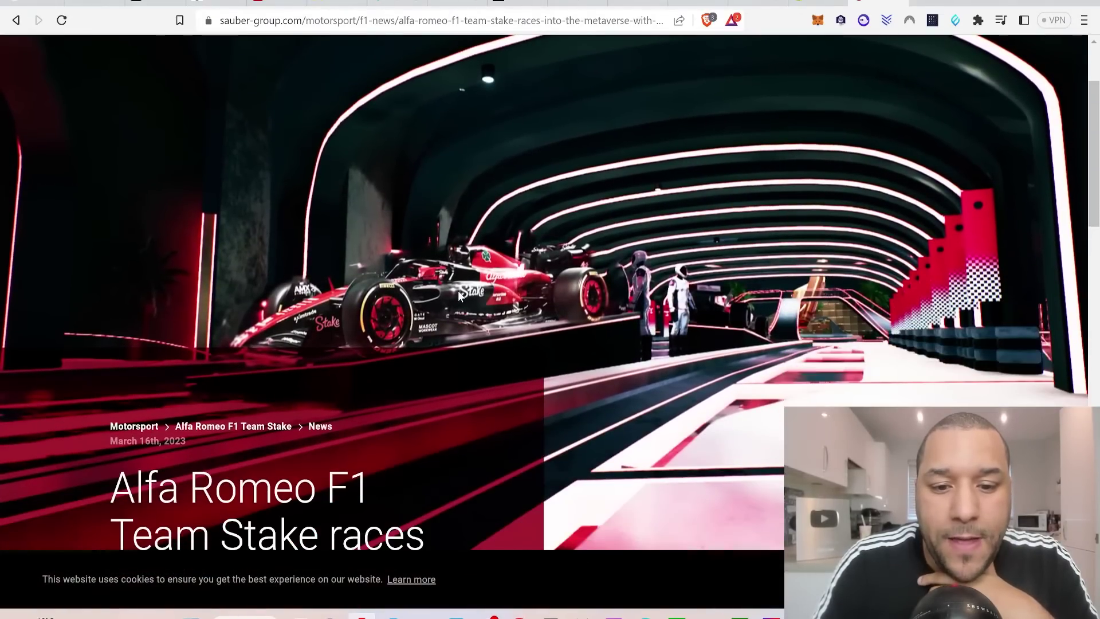
scroll(458, 296, down, 1)
scroll(458, 296, down, 3)
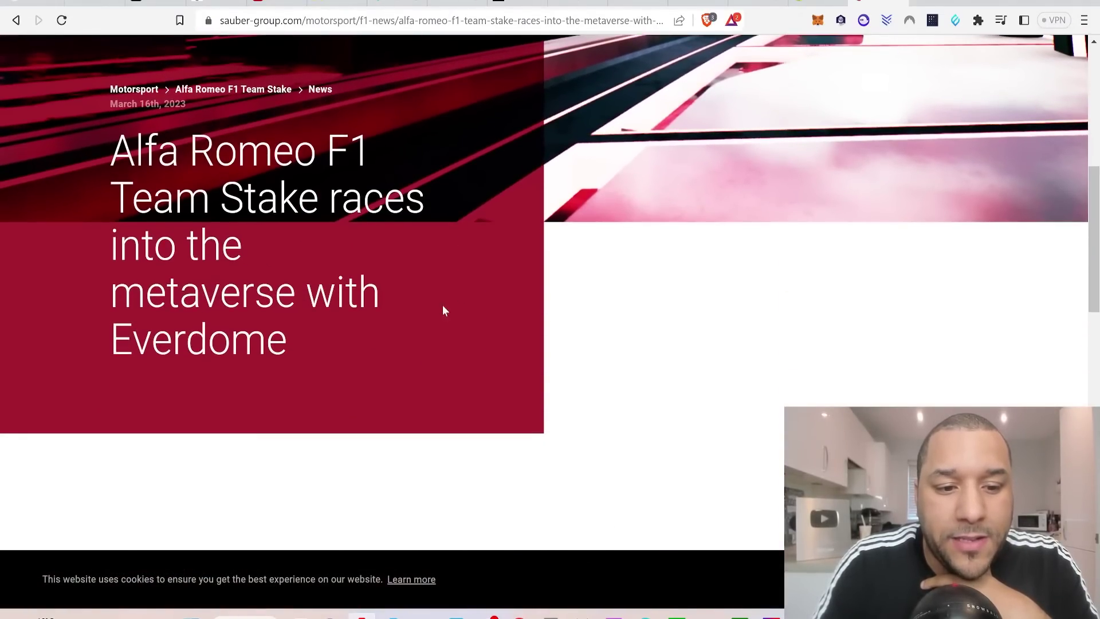
drag(113, 344, 103, 81)
click(301, 372)
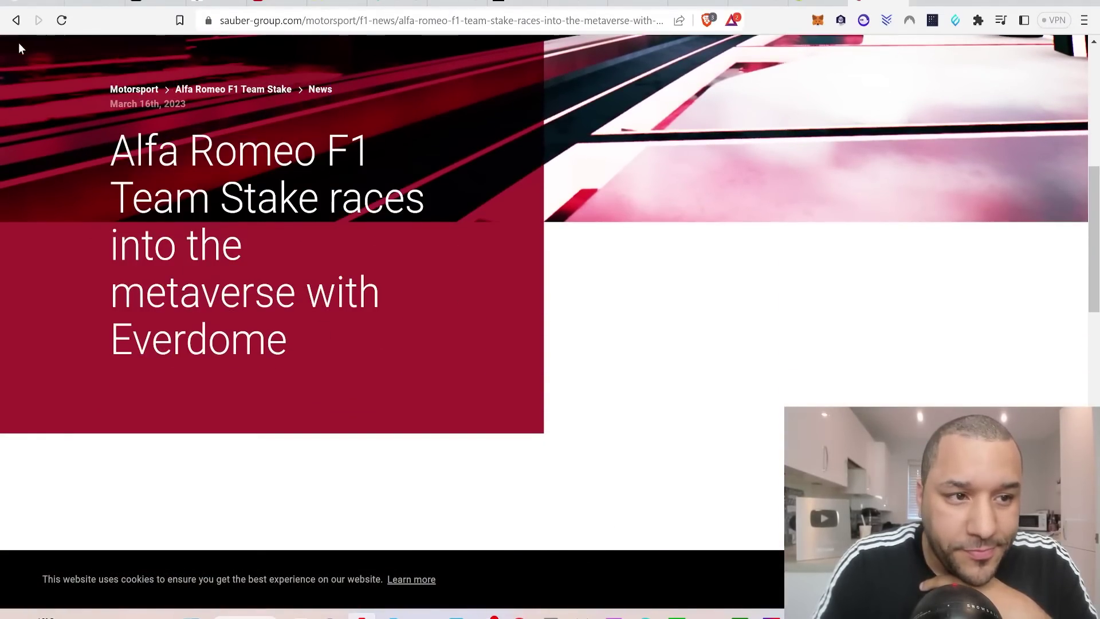
click(15, 20)
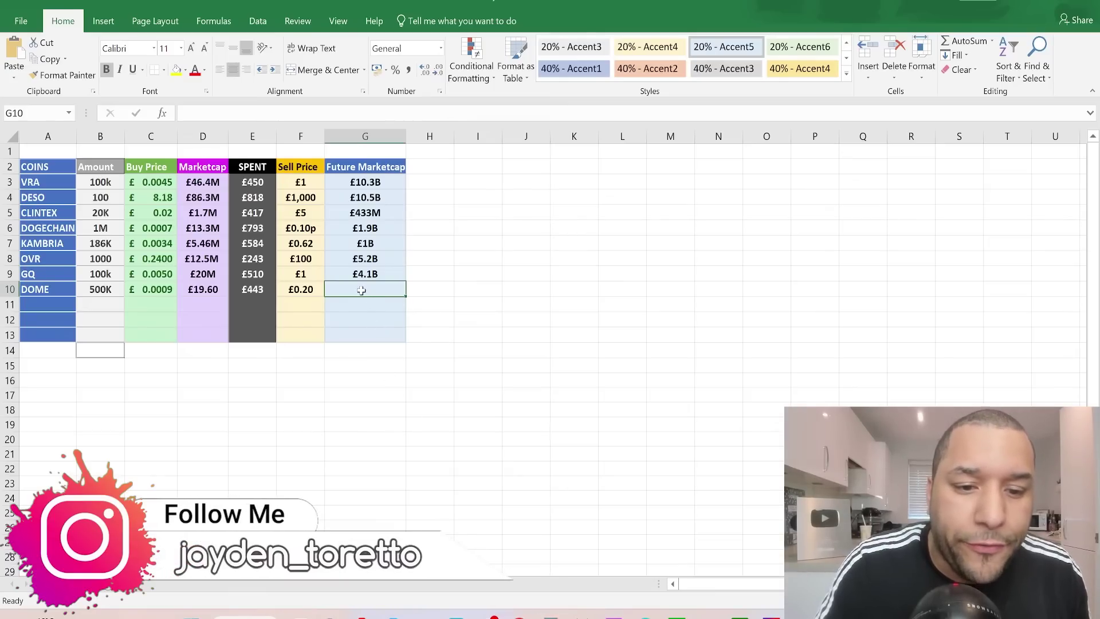
text(£)
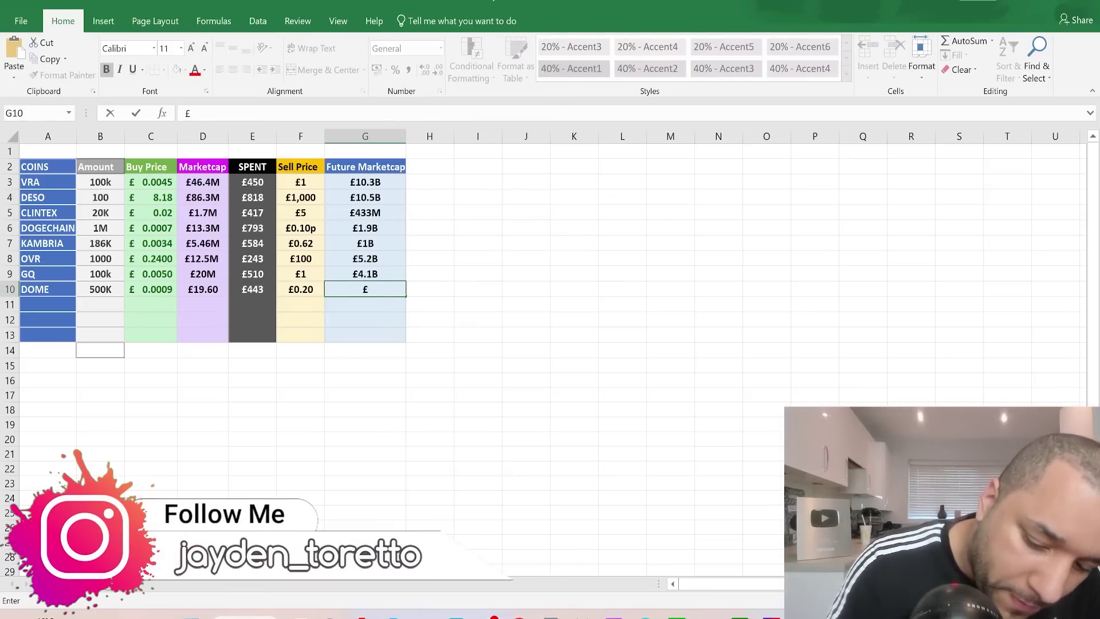
text(4.4B)
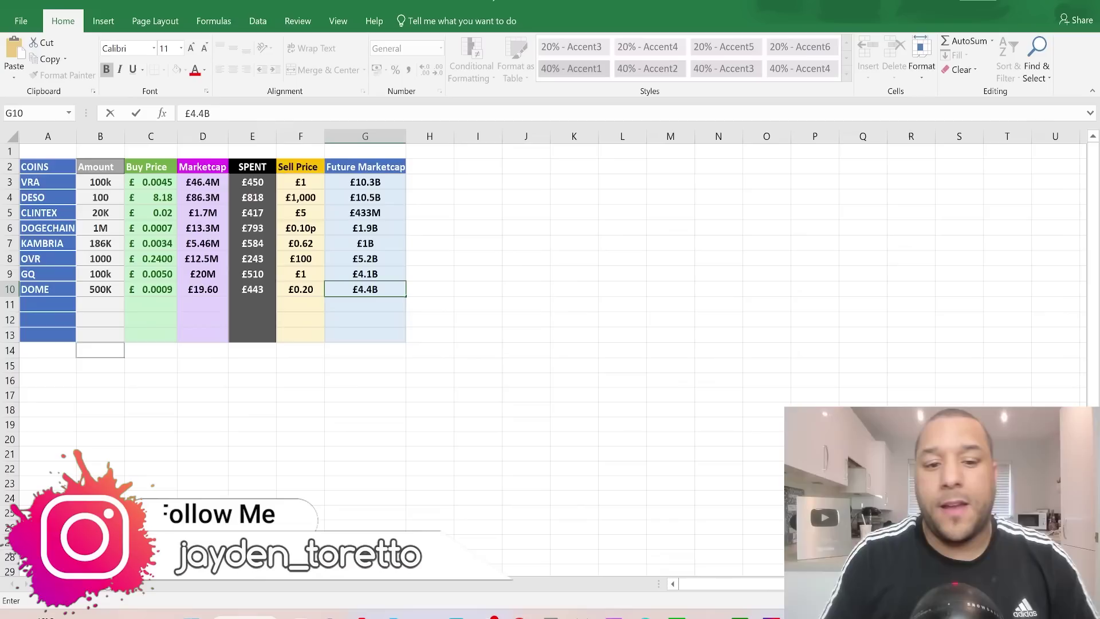
Commit £4.4B in G10 for DOME, then review the coin names VRA through KAMBRIA in column A
click(473, 303)
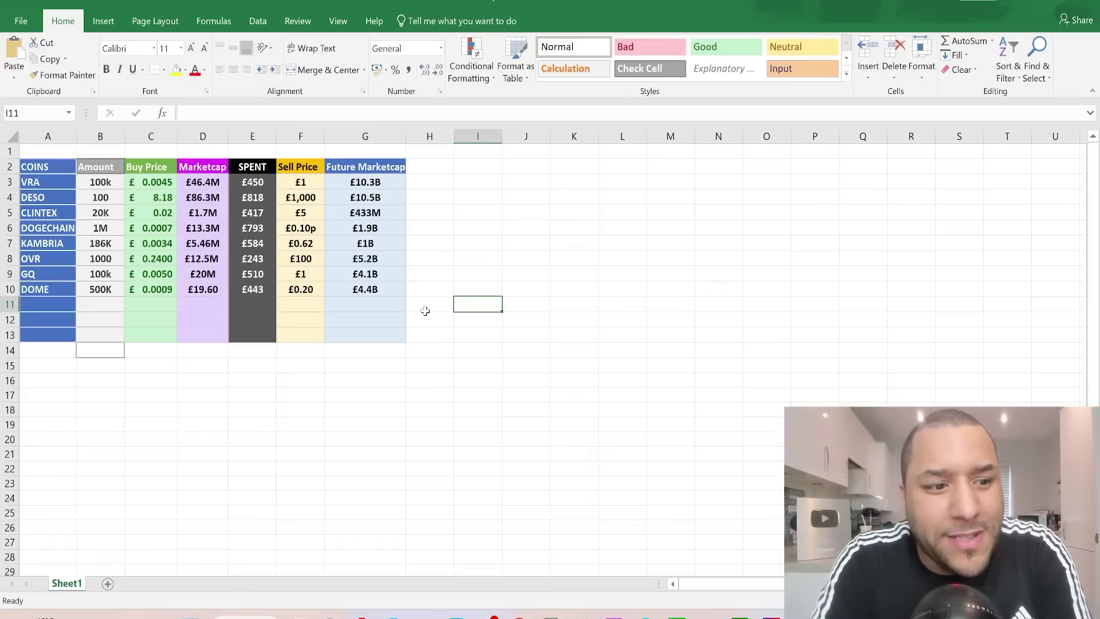
click(48, 306)
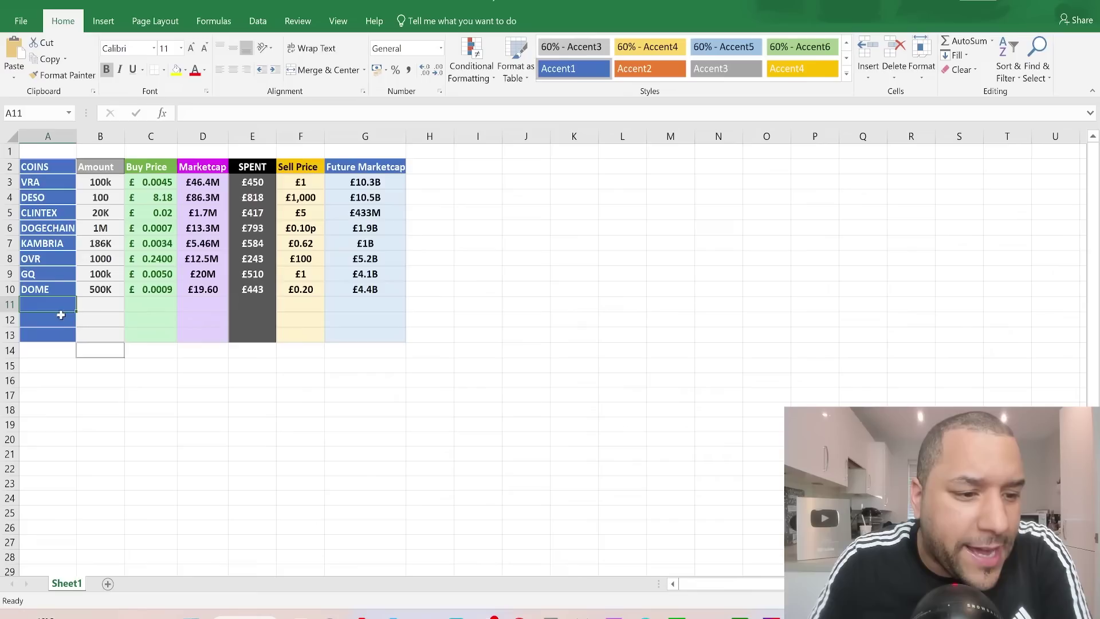
click(45, 182)
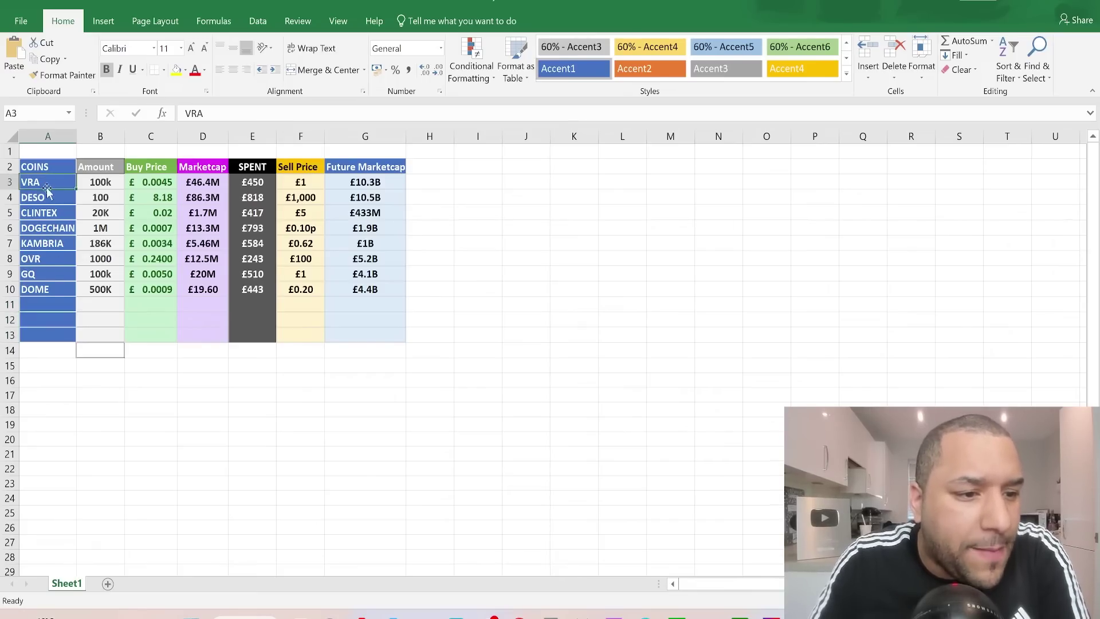
click(45, 212)
click(44, 243)
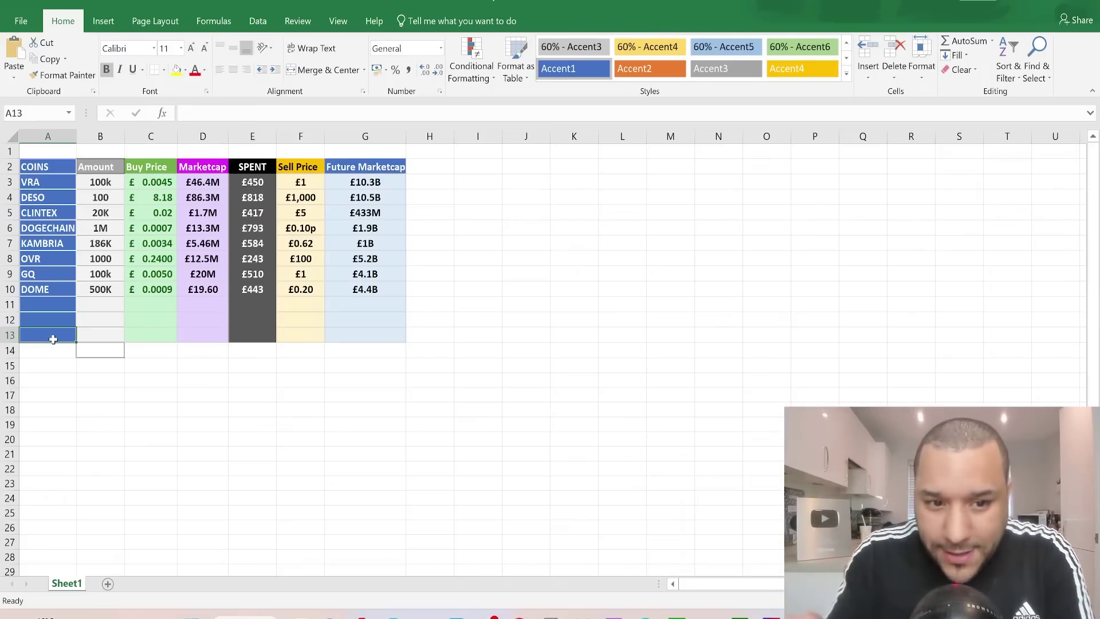
click(45, 183)
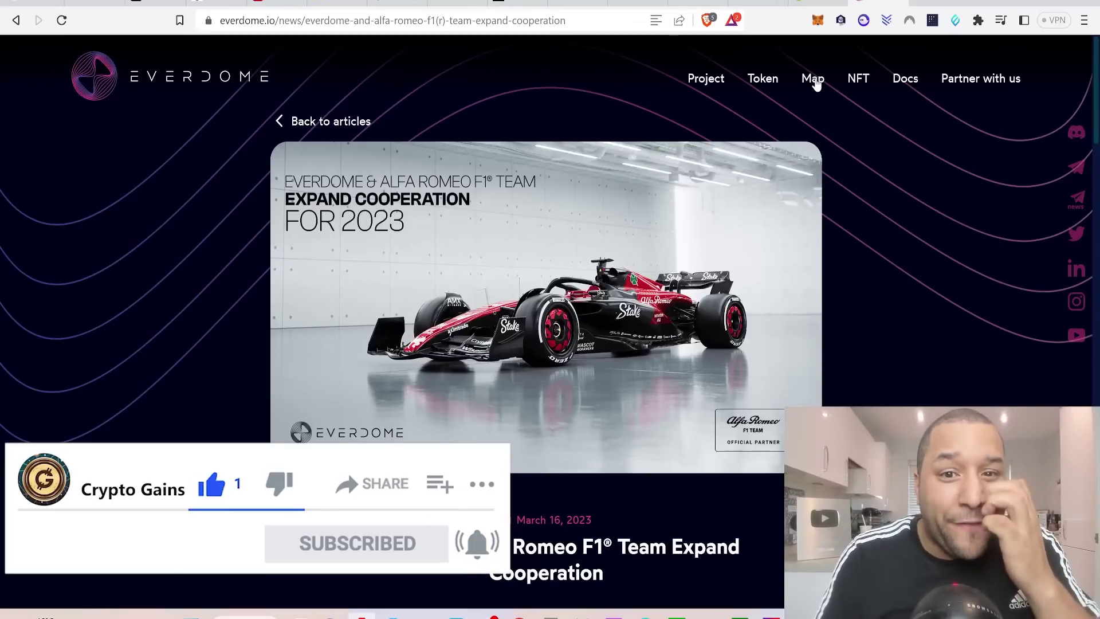
Load patreon.com/Cryptogains, reveal all 7 levels, highlight the Crypto EXCLUSIVE VIP Partner tier, and return to the article
key(ctrl+t)
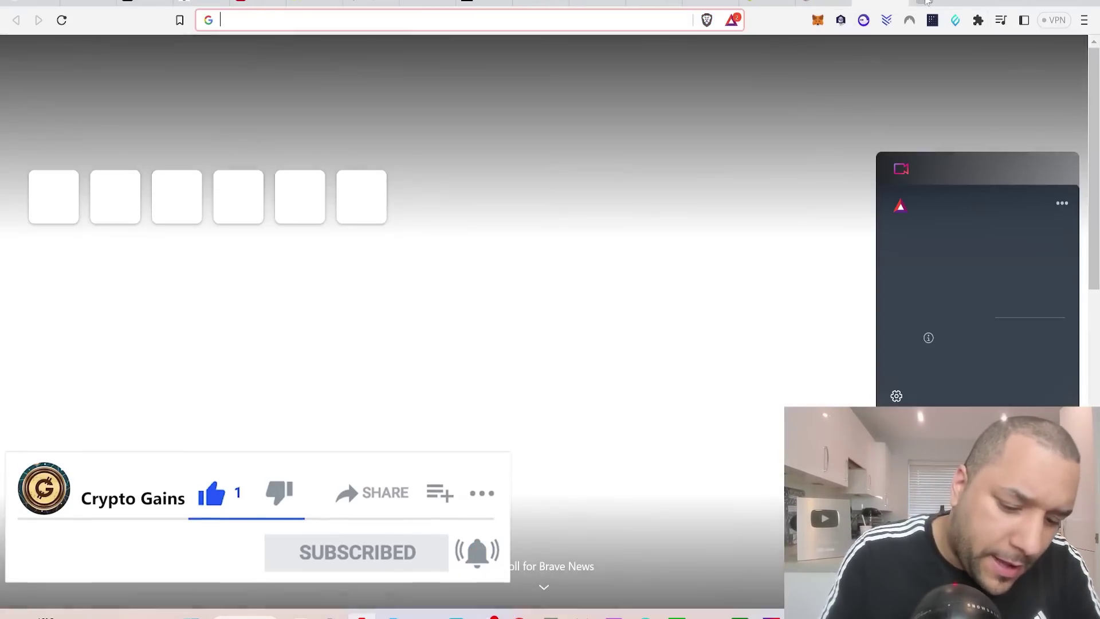
text(fan)
key(Return)
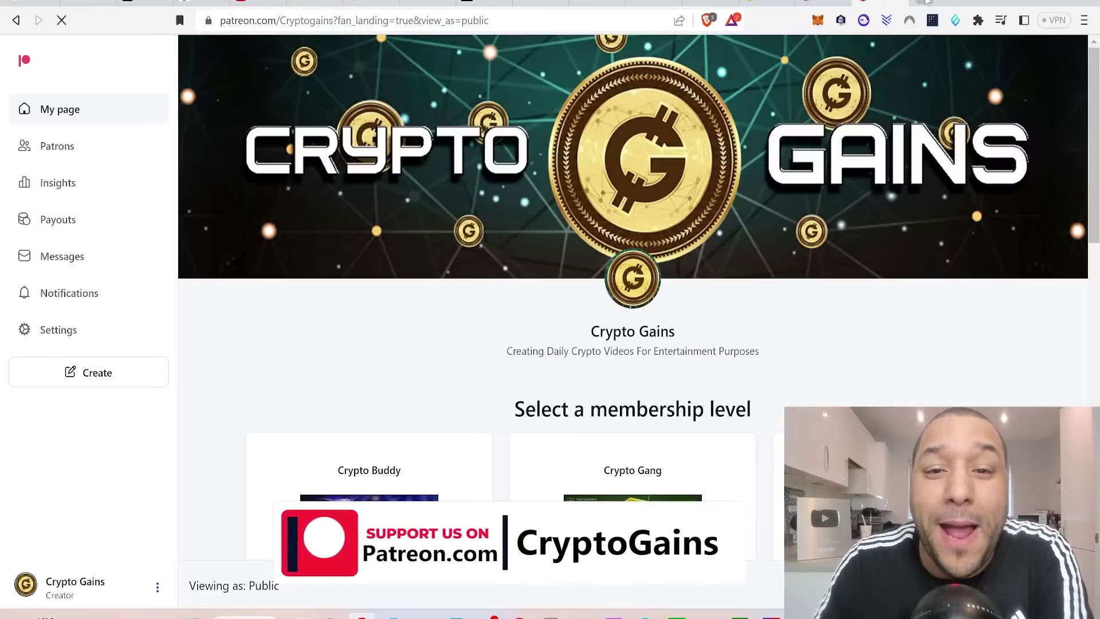
scroll(821, 79, down, 3)
scroll(821, 79, down, 2)
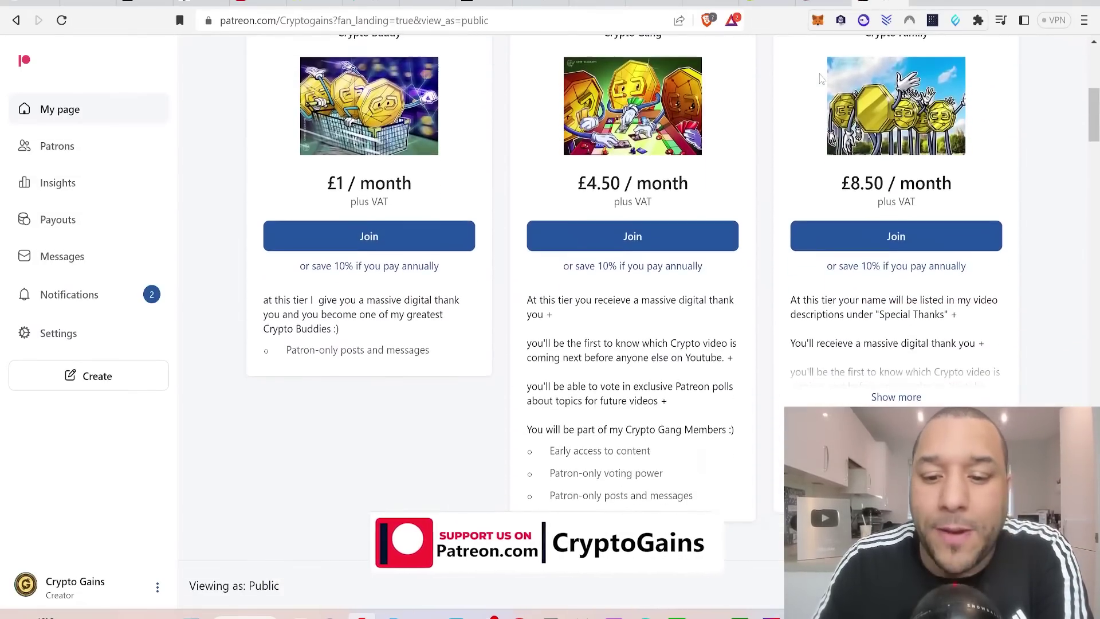
scroll(820, 79, down, 2)
scroll(821, 80, down, 1)
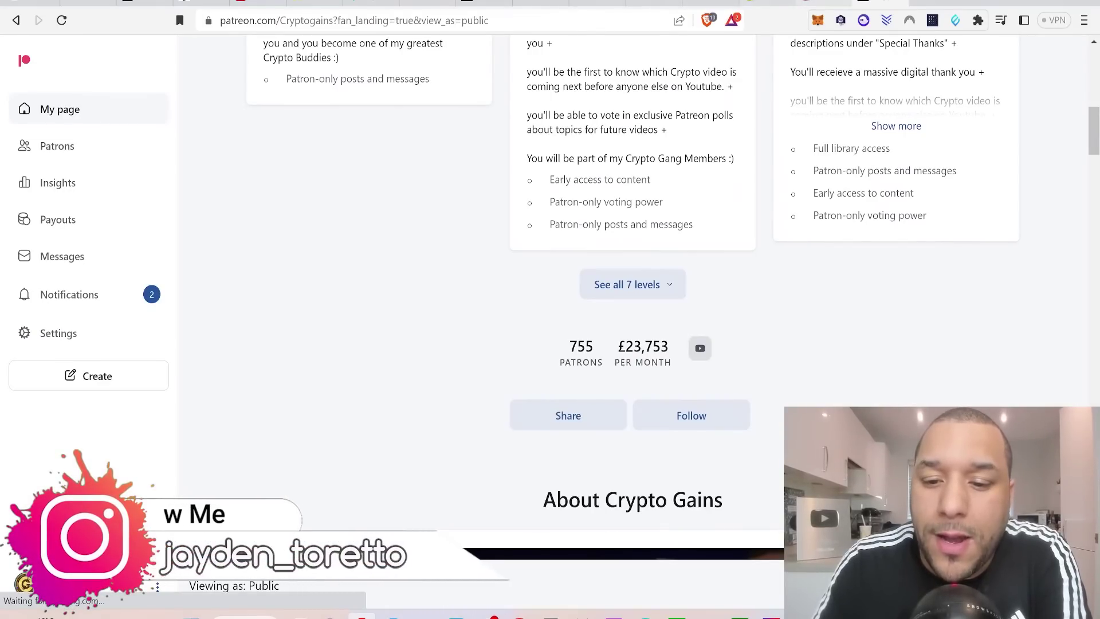
click(664, 287)
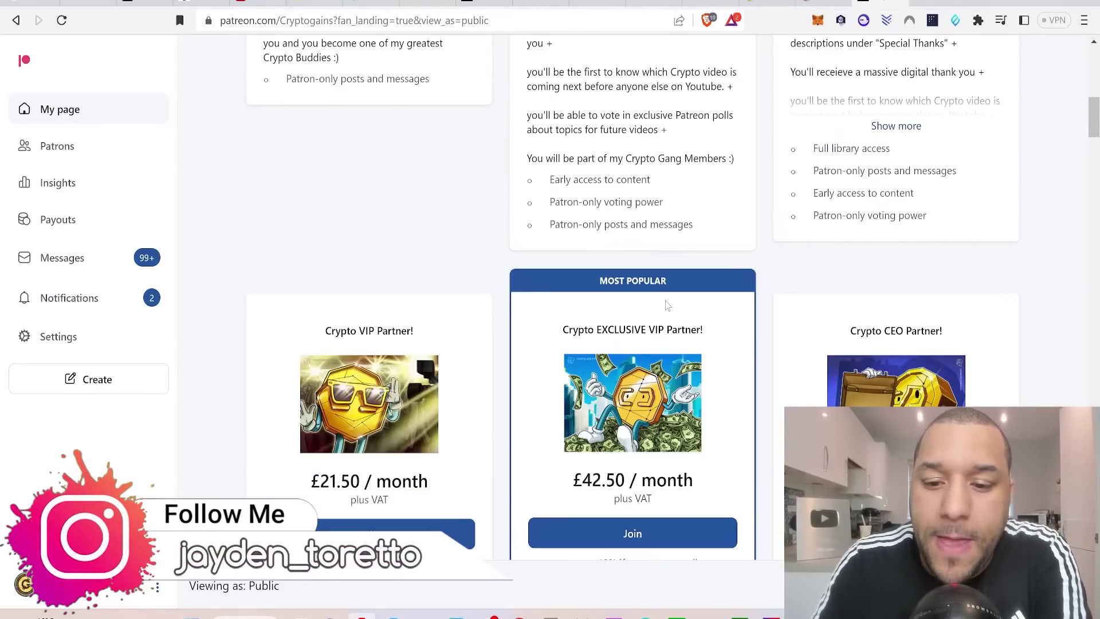
drag(560, 328, 698, 340)
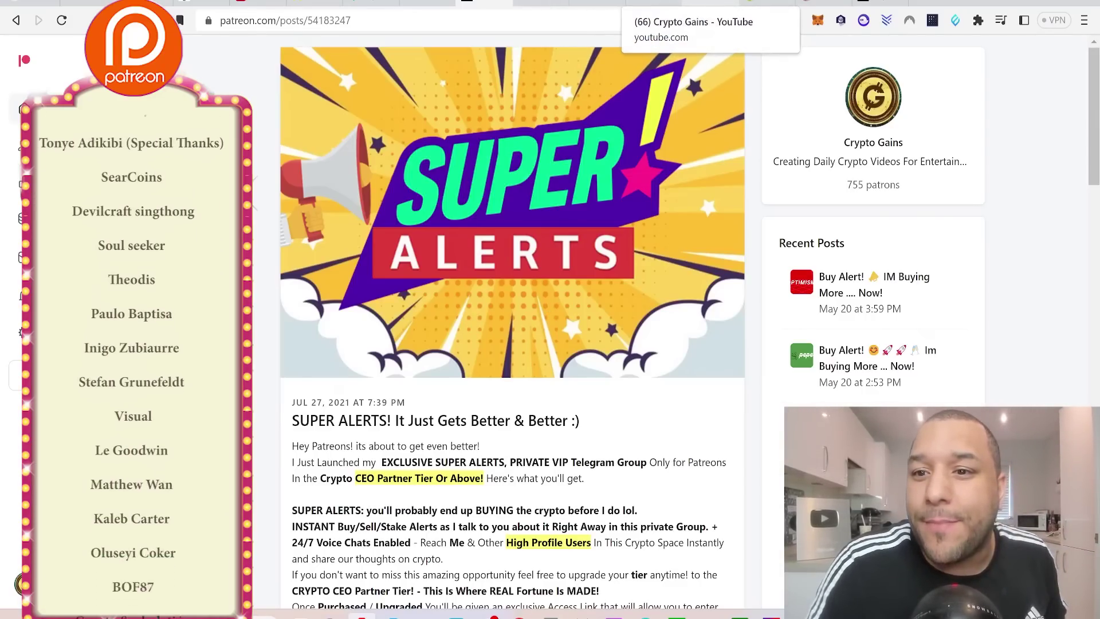
click(773, 5)
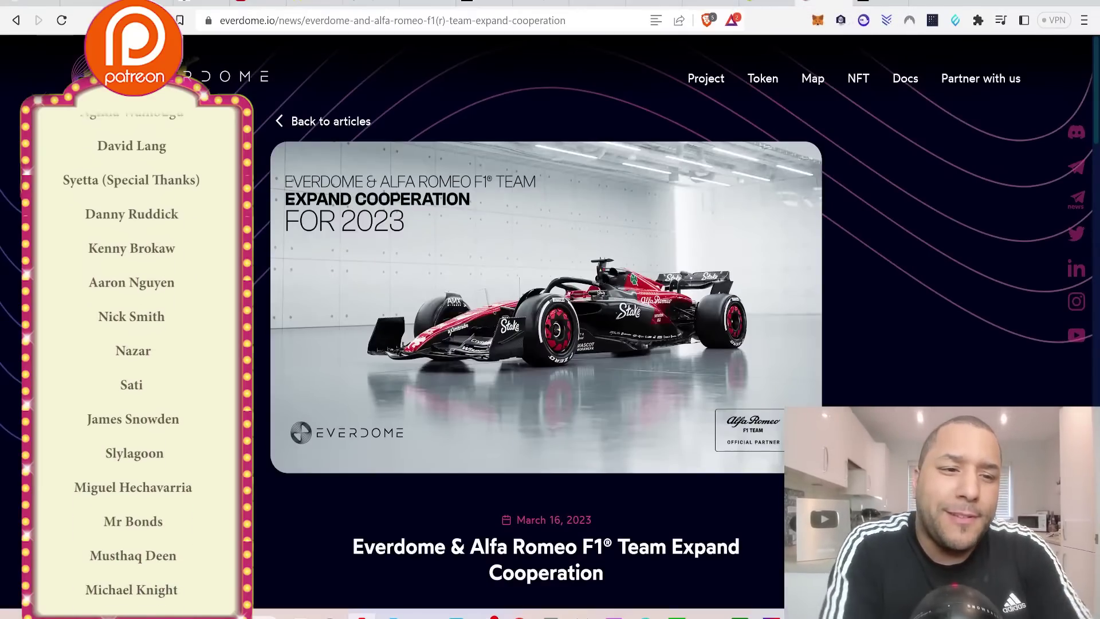